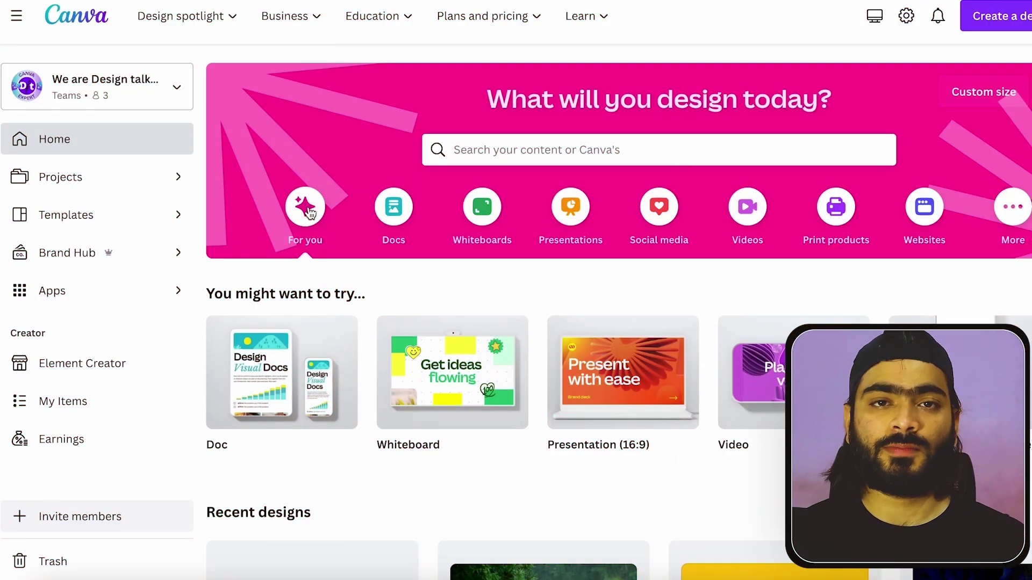
Create a blank landscape video design from the Videos category on the home page.
left_click(762, 220)
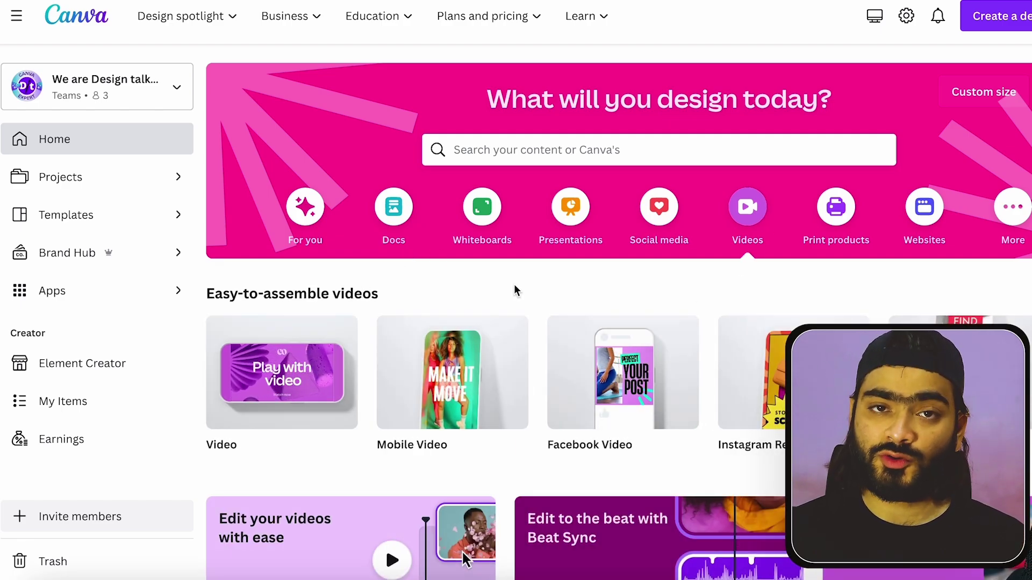
mouse_move(416, 411)
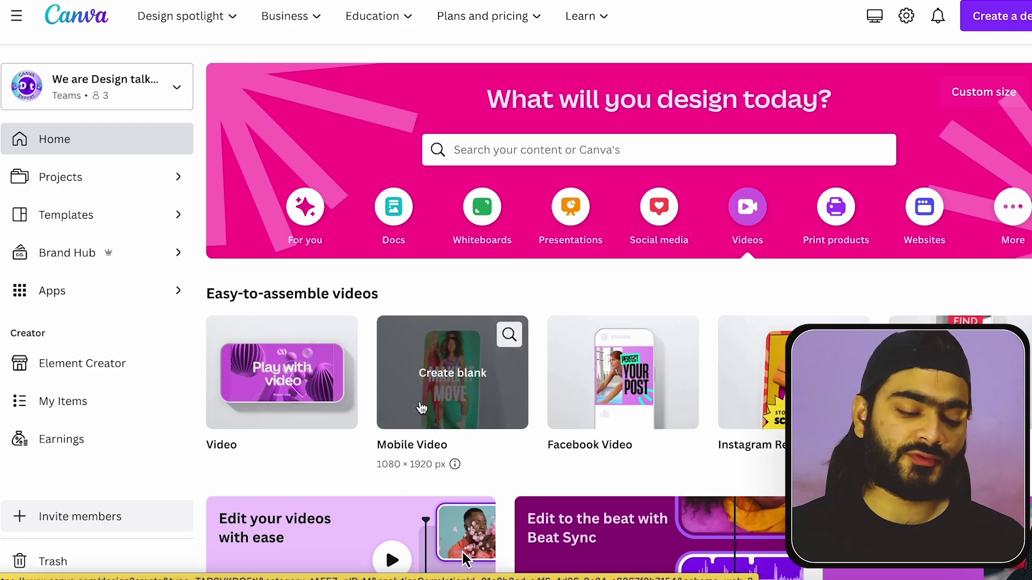
left_click(243, 395)
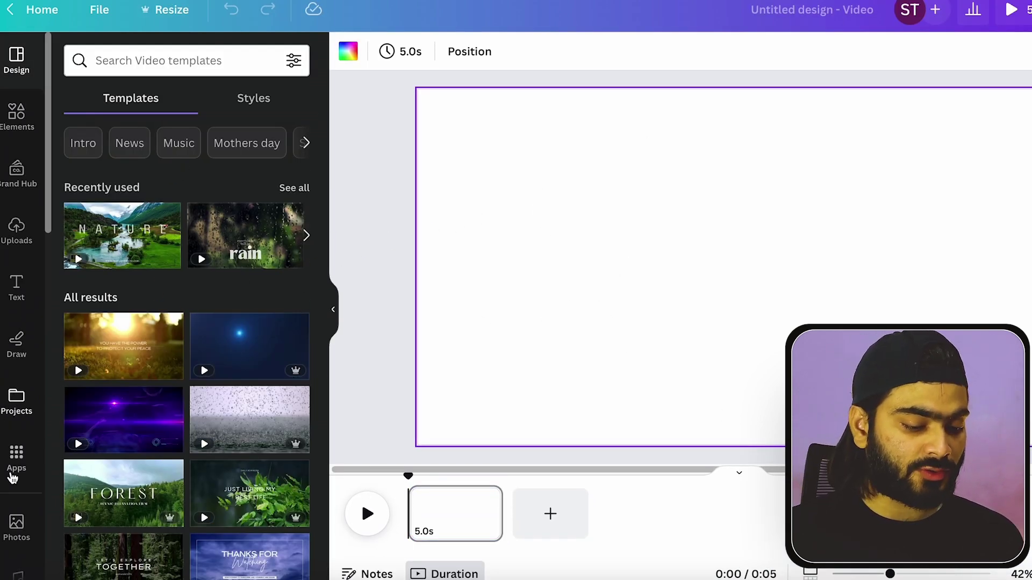
Find the D-ID AI Presenters app among the trending apps and open it.
left_click(16, 457)
scroll(212, 322, "down", 3)
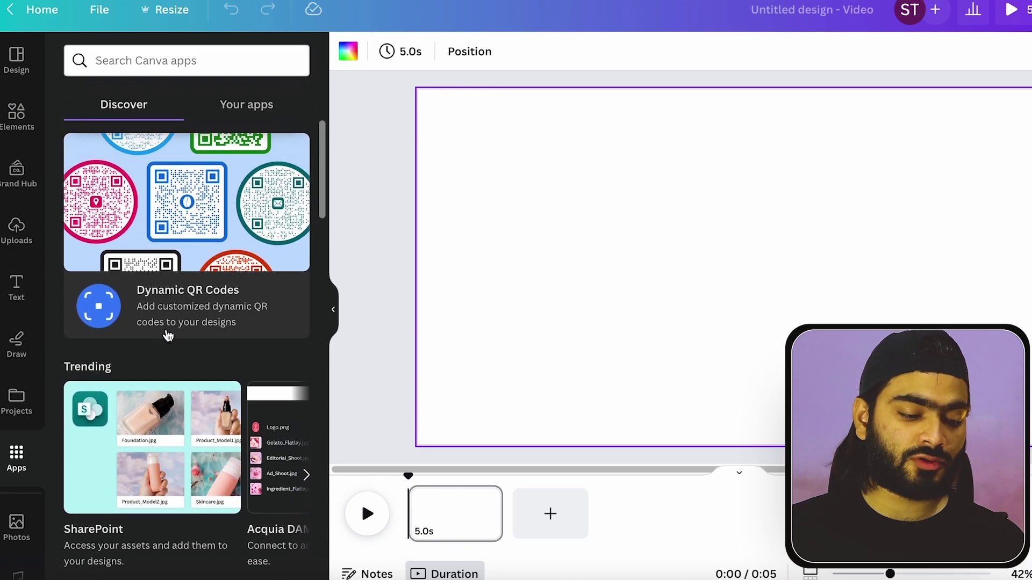
left_click(306, 330)
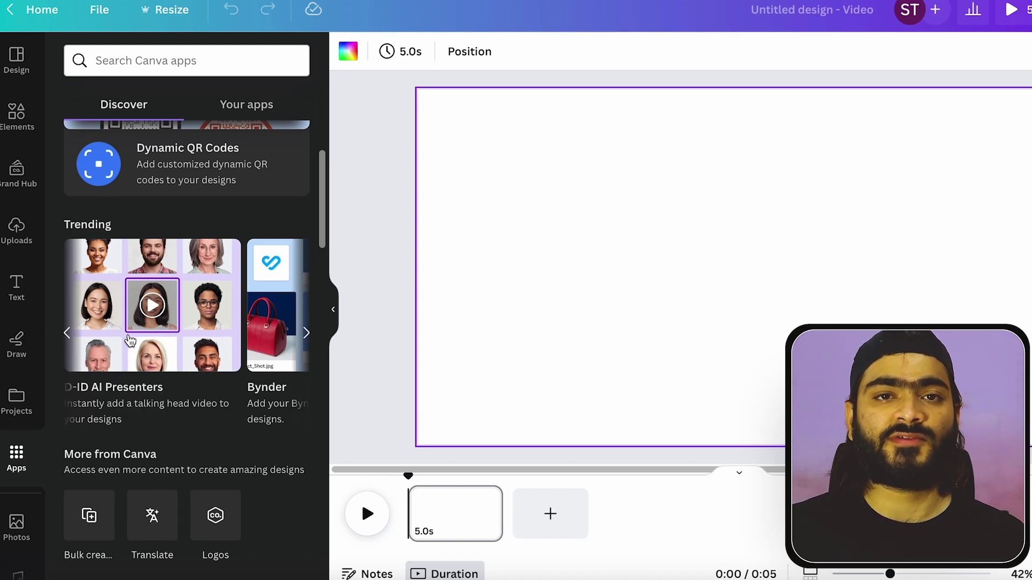
left_click(129, 325)
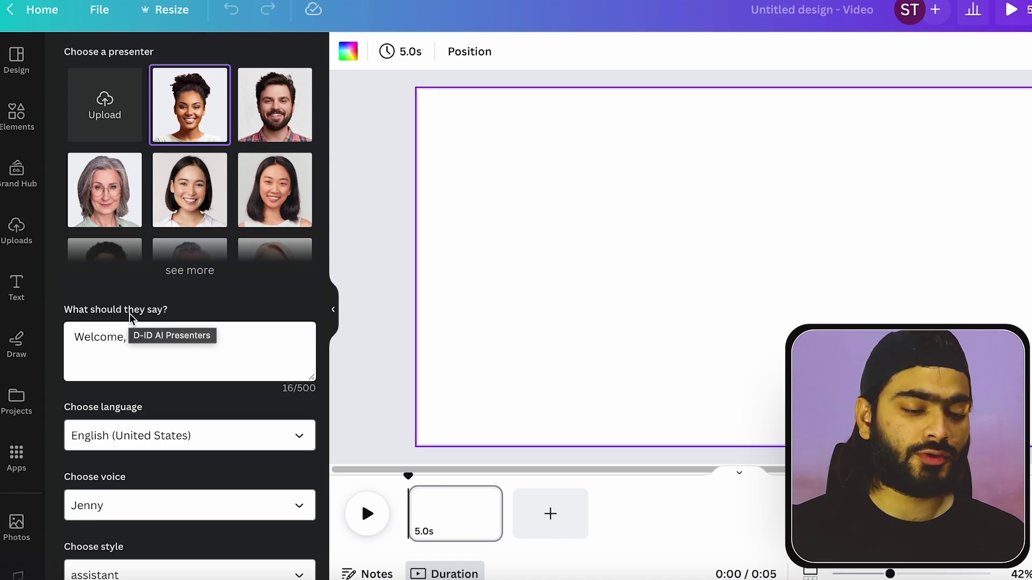
Show all presenters and choose the dark-haired woman with a bob.
scroll(226, 297, "down", 2)
scroll(226, 297, "up", 2)
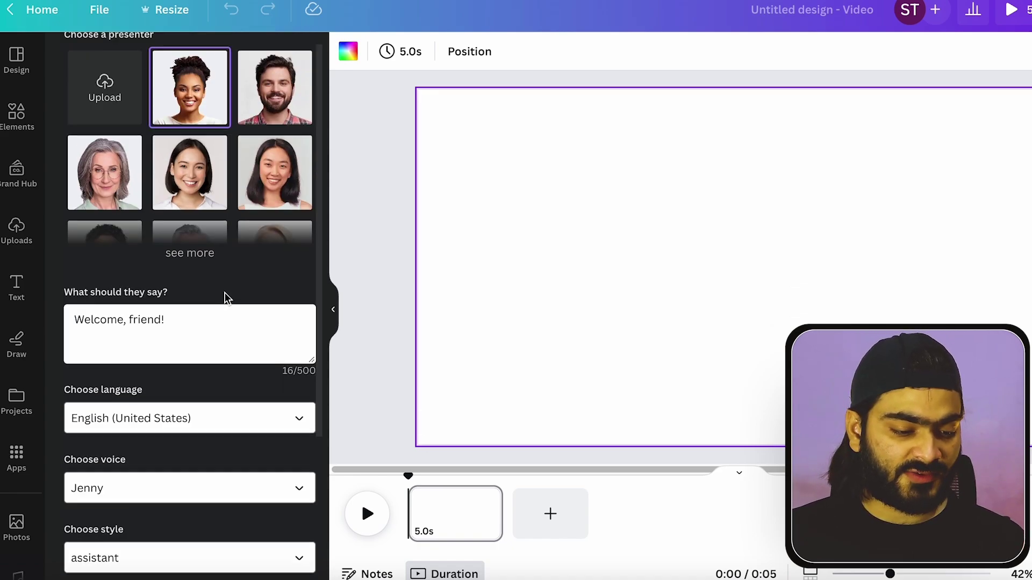
left_click(191, 271)
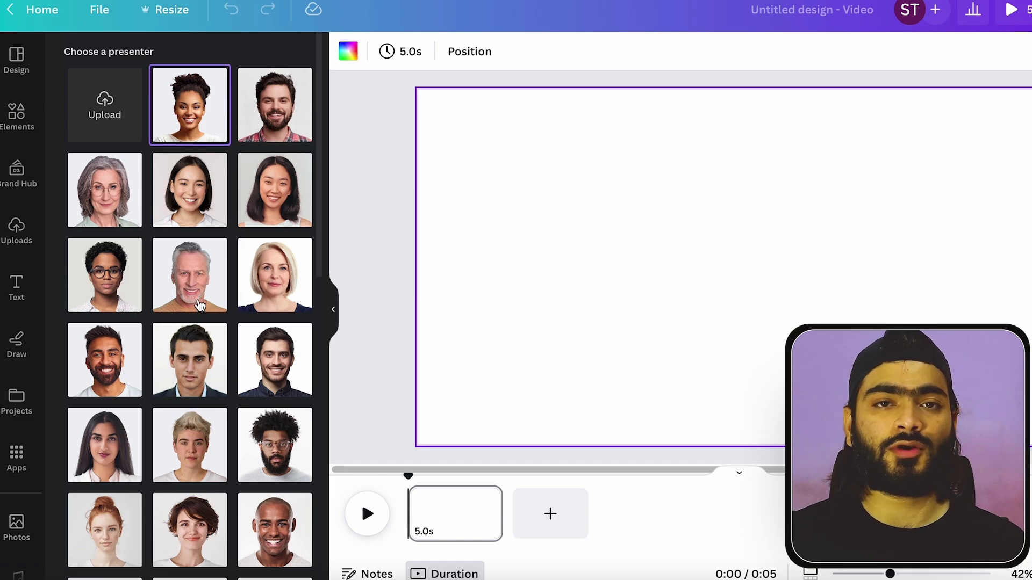
scroll(199, 306, "down", 1)
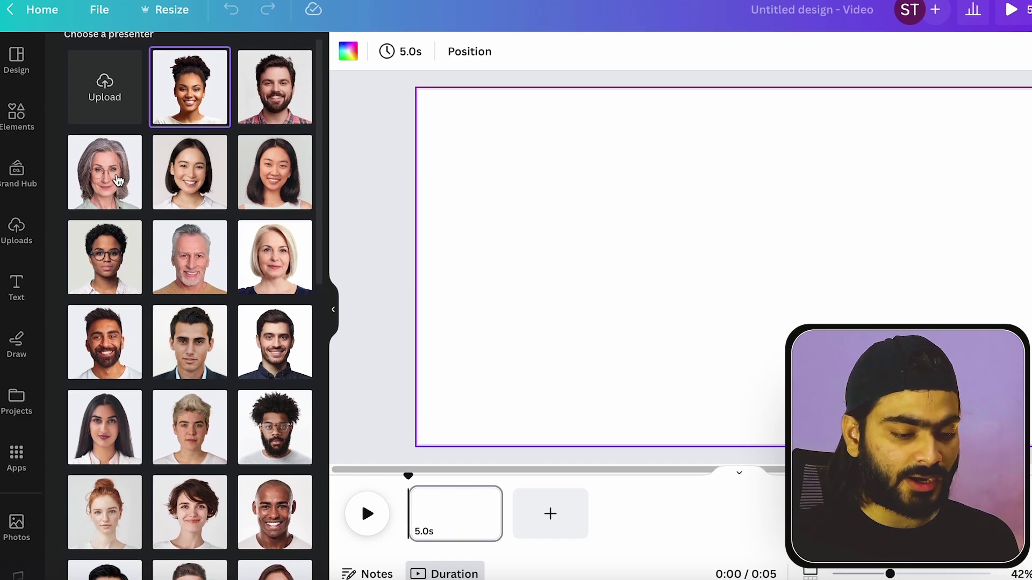
left_click(114, 180)
left_click(210, 193)
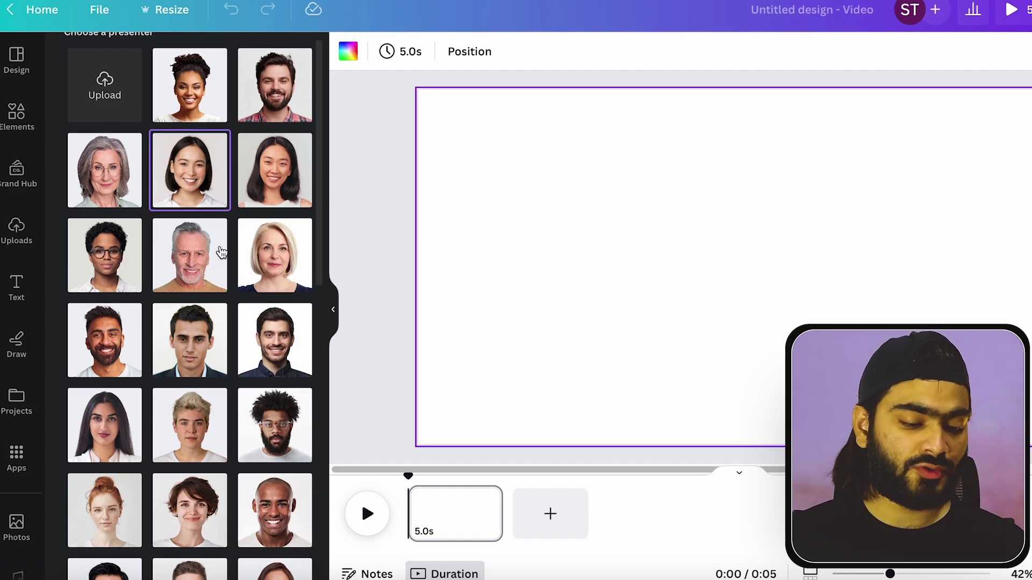
Enlarge the script box and add an exclamation mark so it reads 'Welcome, friend!!'.
scroll(155, 295, "down", 10)
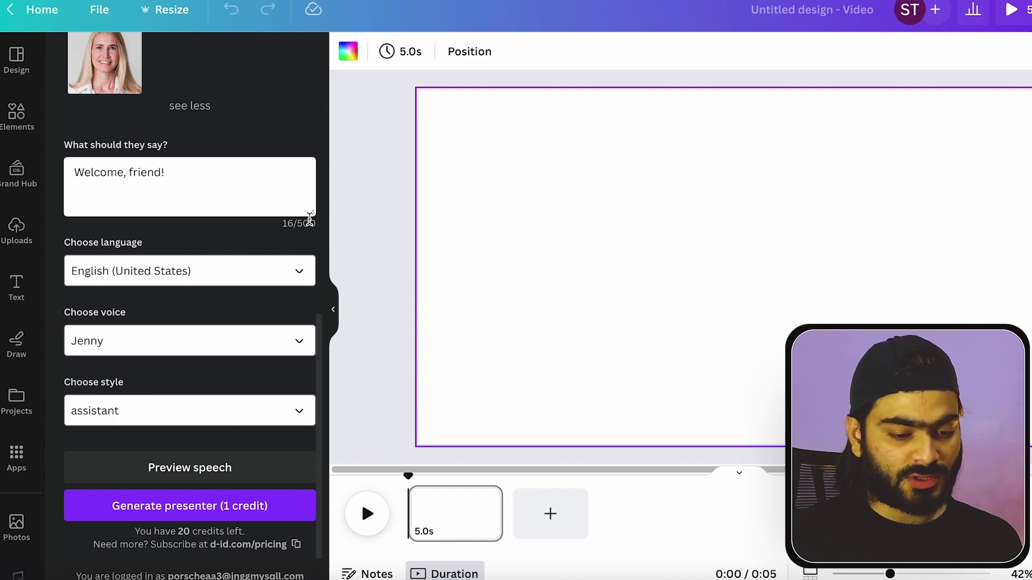
left_click_drag(312, 218, 306, 315)
left_click(214, 163)
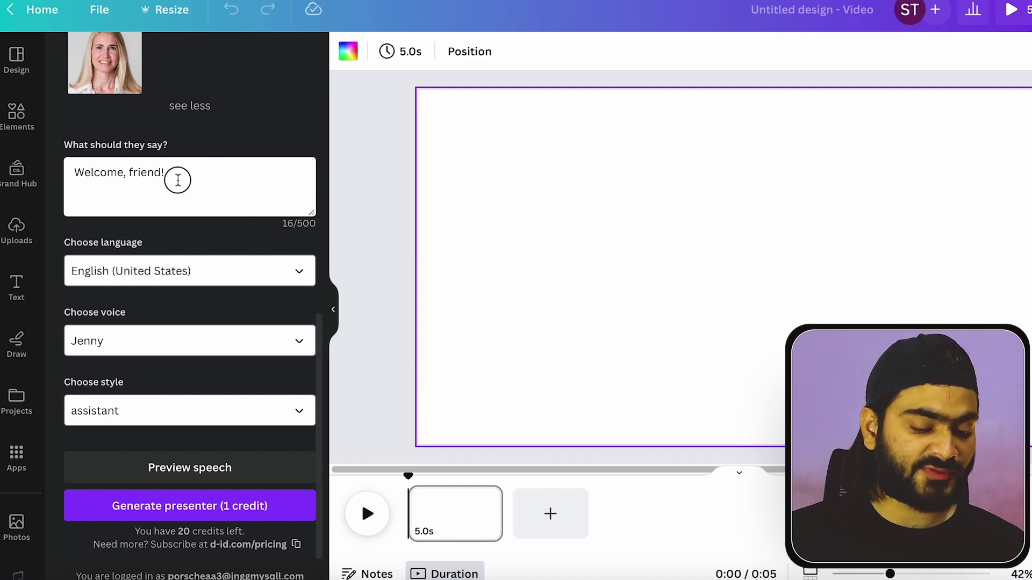
left_click_drag(177, 179, 64, 170)
left_click(257, 190)
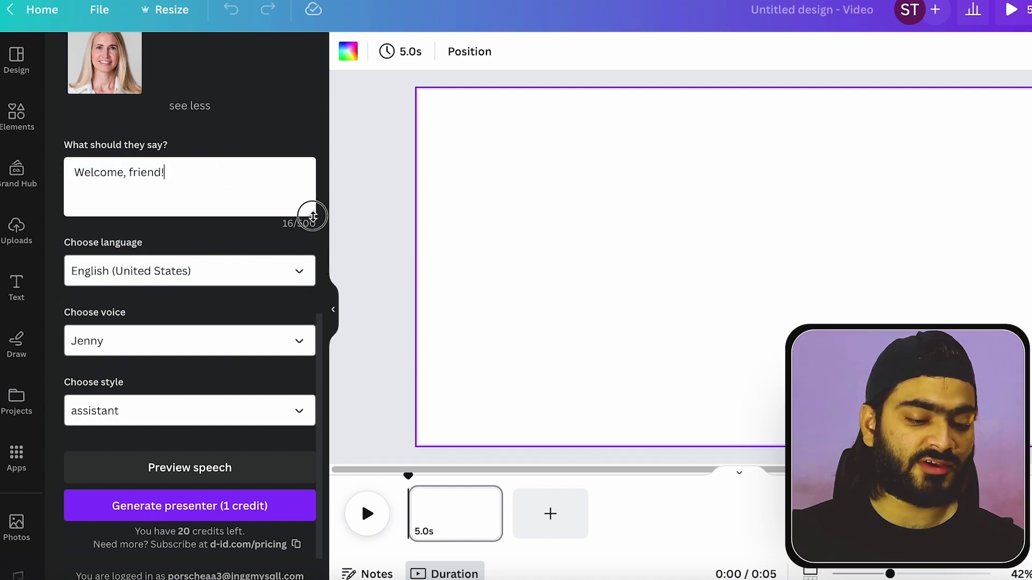
left_click_drag(311, 216, 312, 342)
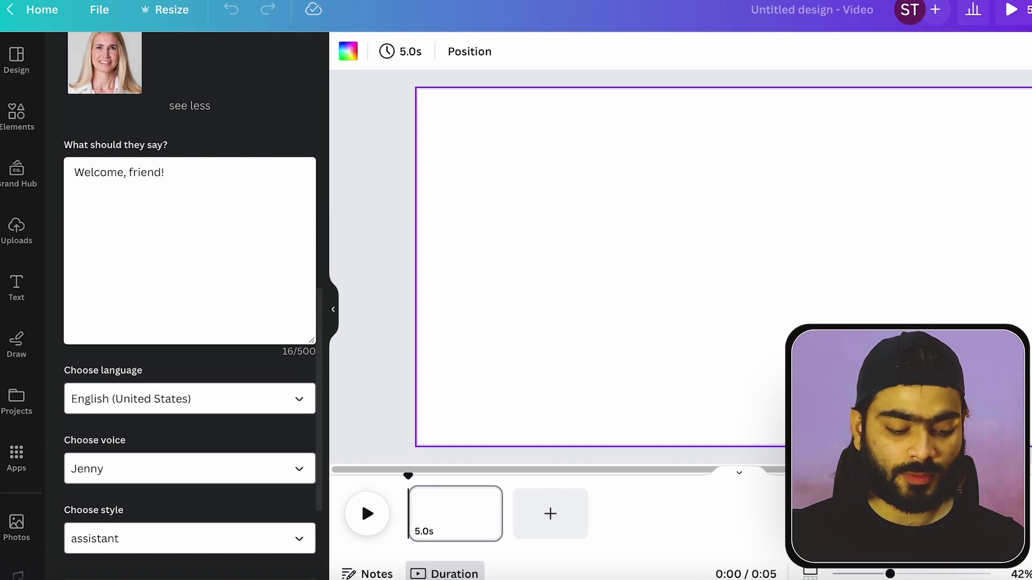
type("!")
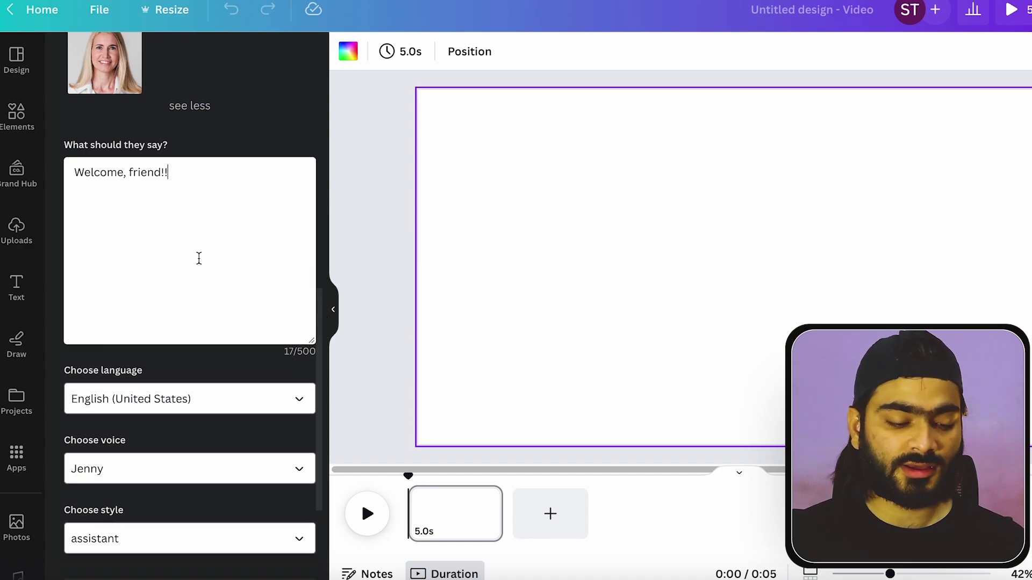
left_click(283, 352)
double_click(285, 351)
left_click(284, 254)
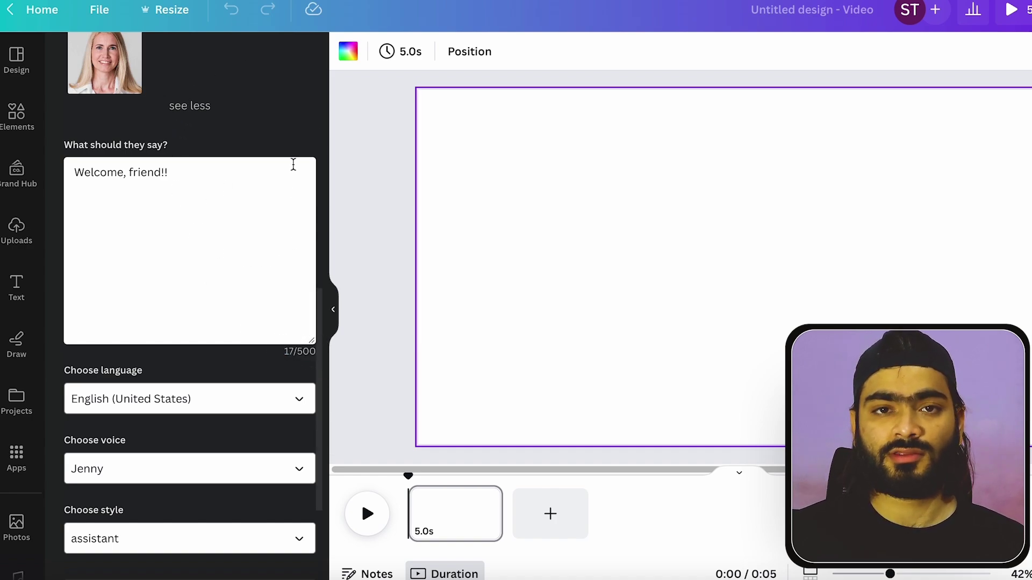
Set the presenter's speech language to English (India).
left_click(190, 398)
scroll(155, 305, "up", 10)
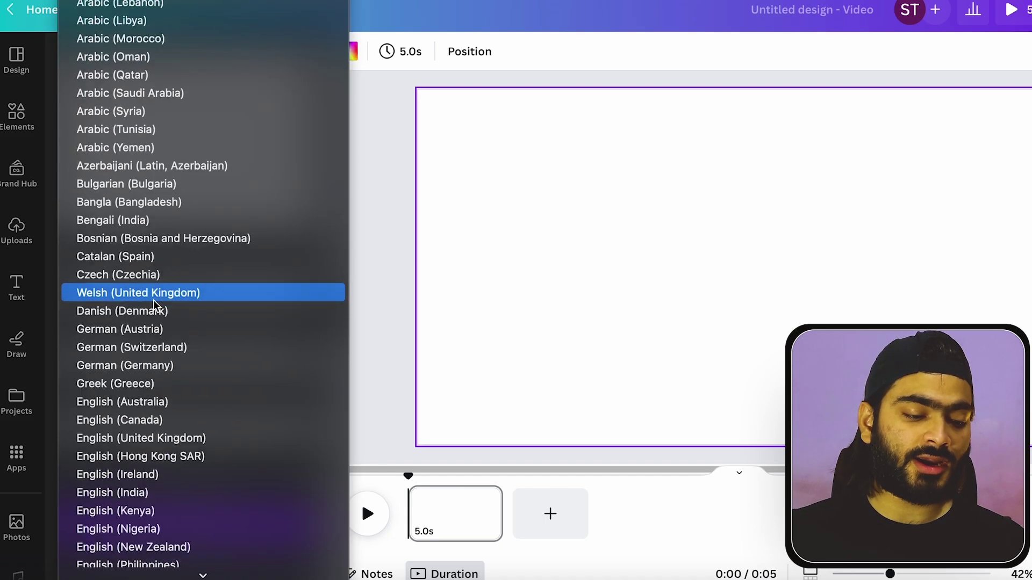
scroll(153, 301, "down", 5)
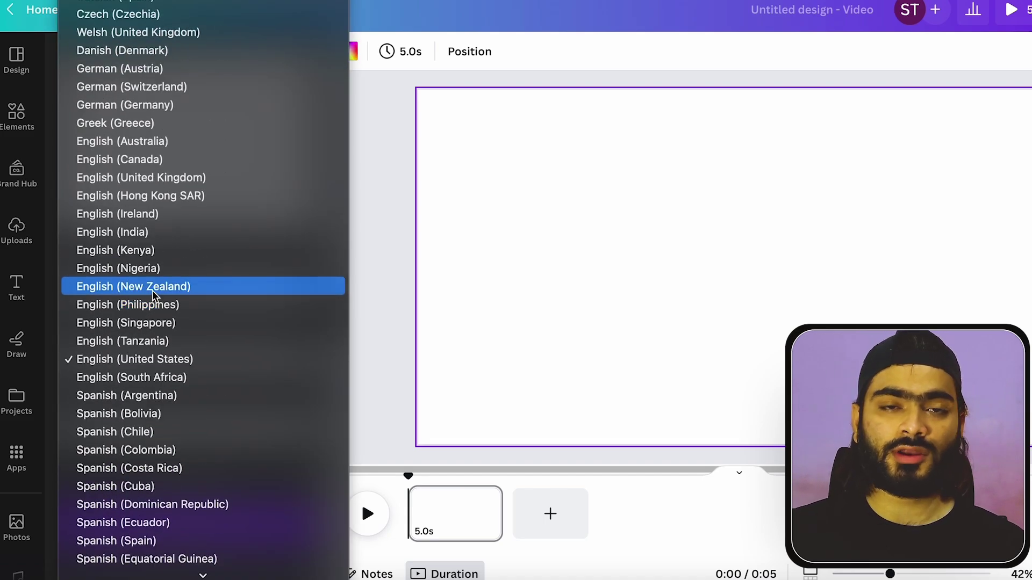
scroll(153, 295, "down", 4)
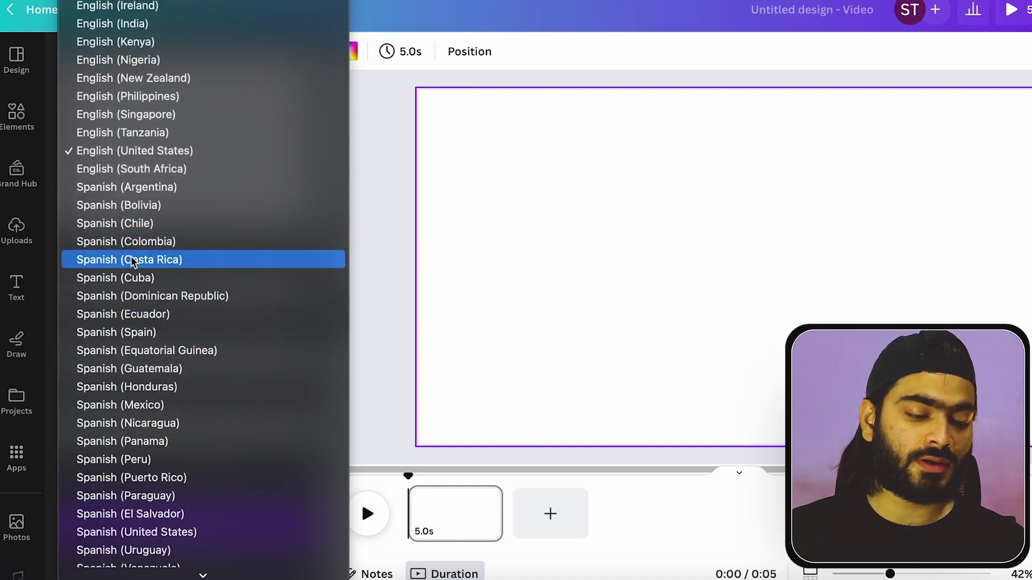
scroll(129, 266, "down", 6)
scroll(175, 341, "up", 12)
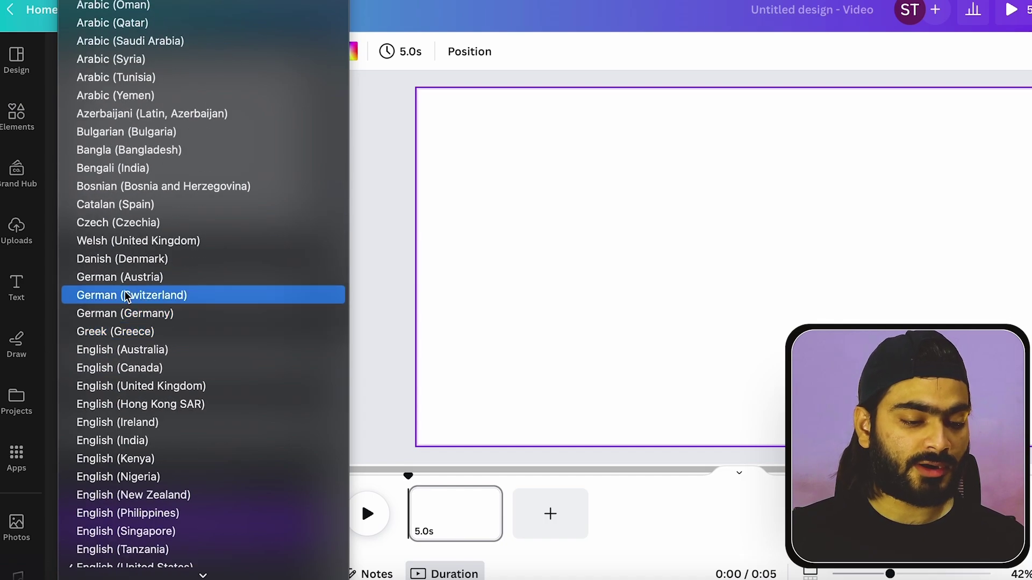
scroll(129, 252, "down", 2)
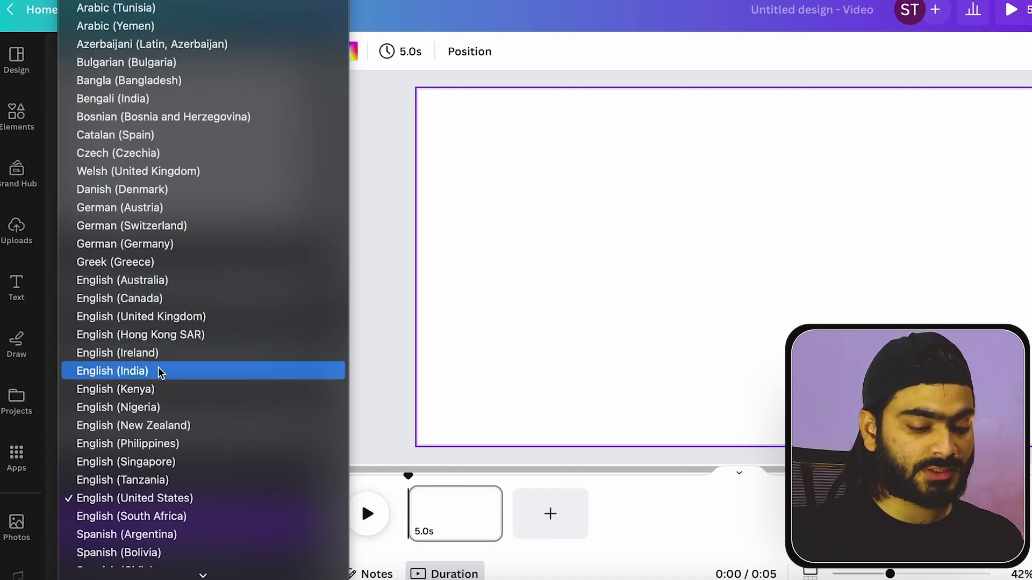
key("Escape")
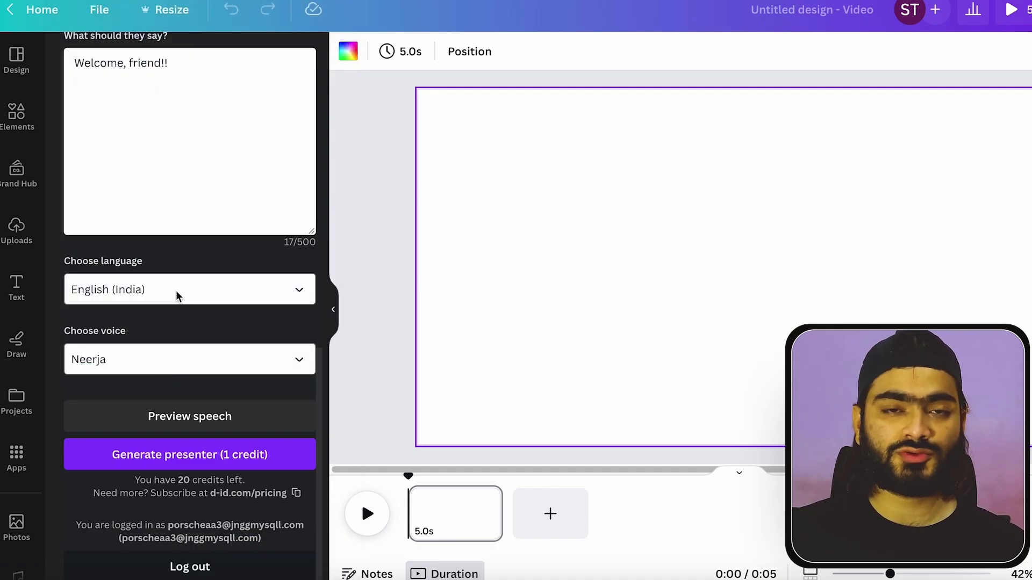
Switch the voice from Neerja to Prabhat and preview the speech.
left_click(121, 365)
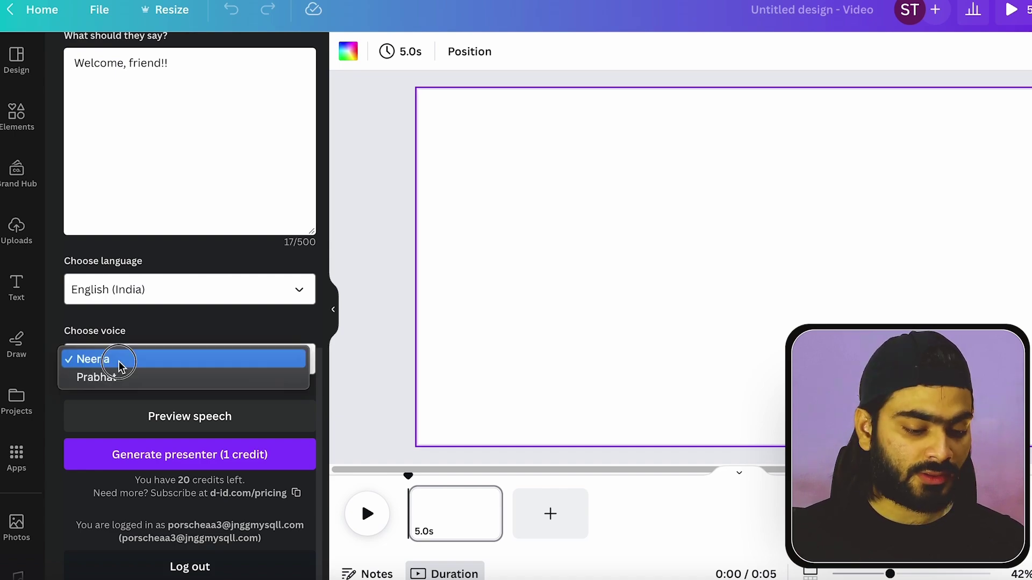
left_click(184, 328)
left_click(141, 370)
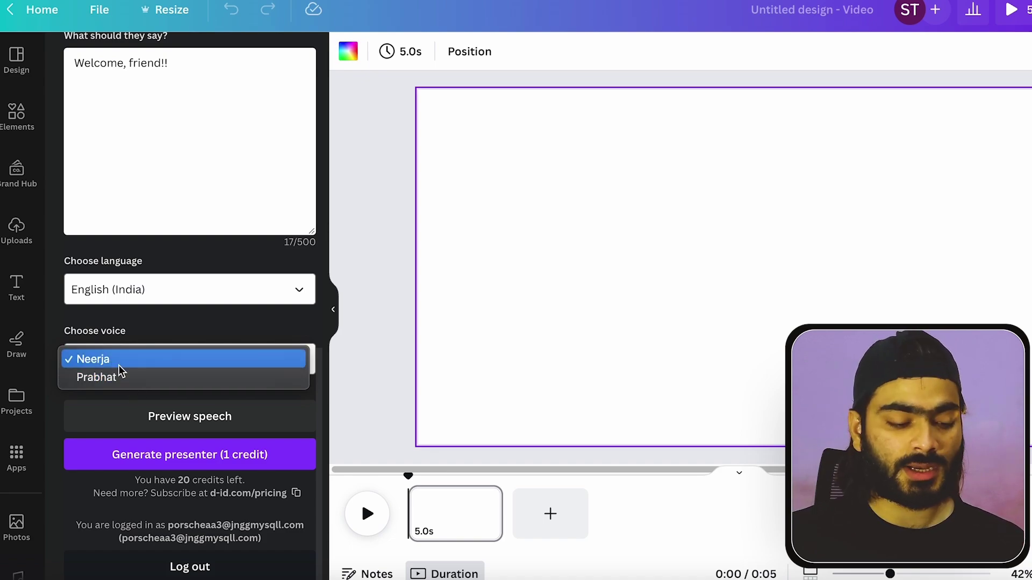
left_click(121, 377)
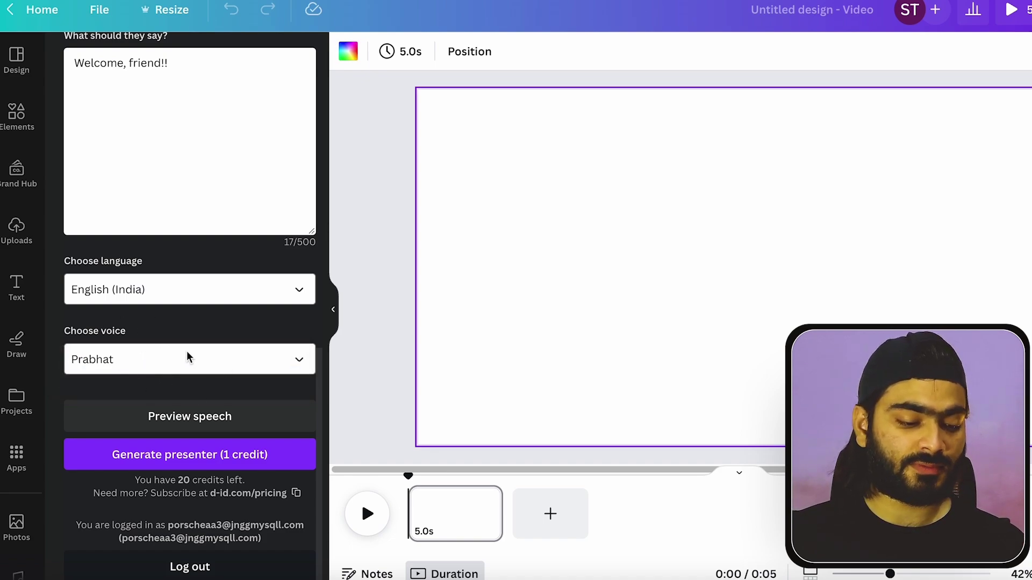
scroll(213, 377, "down", 1)
left_click(215, 388)
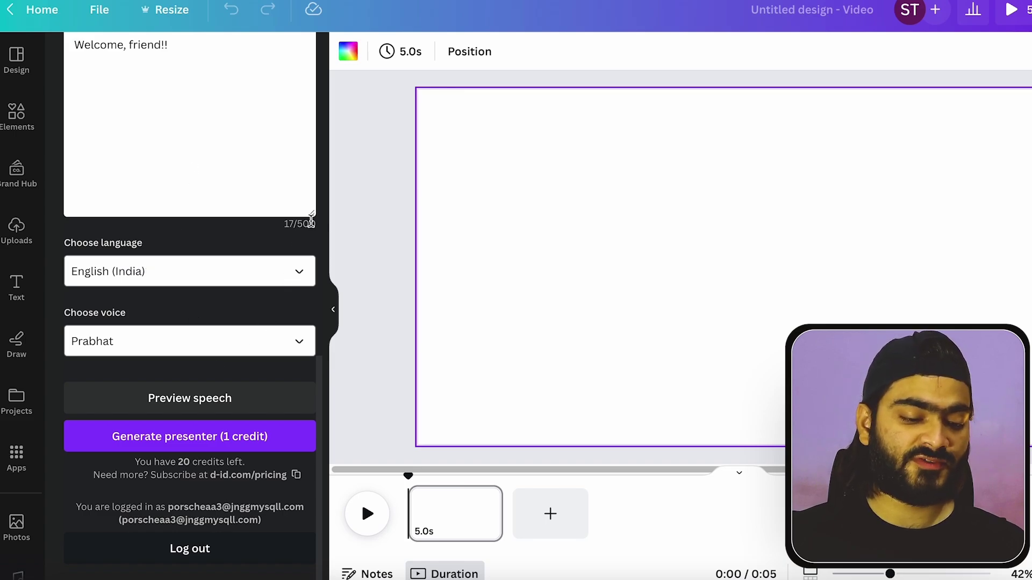
Upload 20230424_212319.jpg from Downloads and make it the presenter.
left_click_drag(311, 222, 309, 295)
scroll(254, 315, "up", 5)
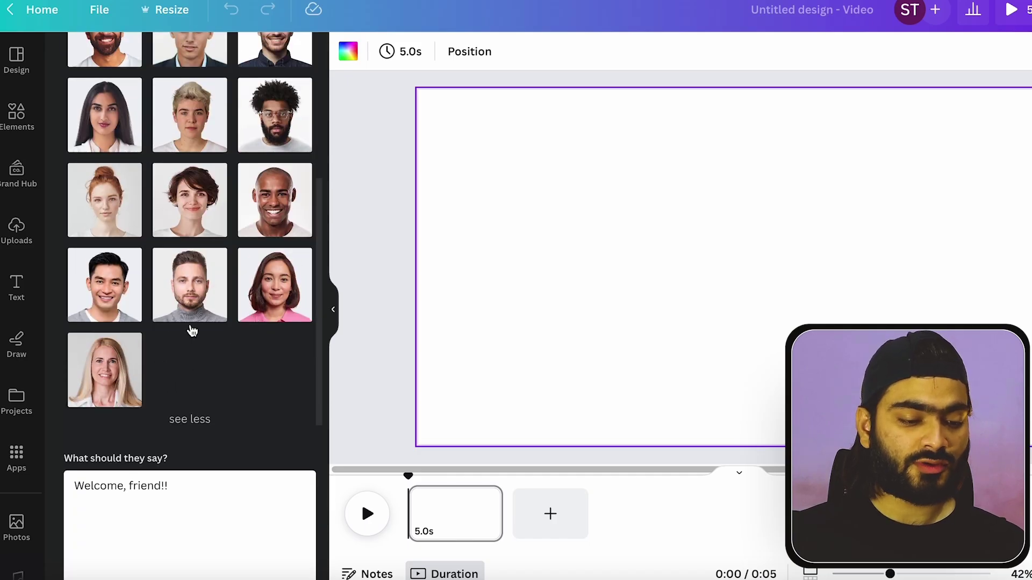
scroll(192, 330, "up", 5)
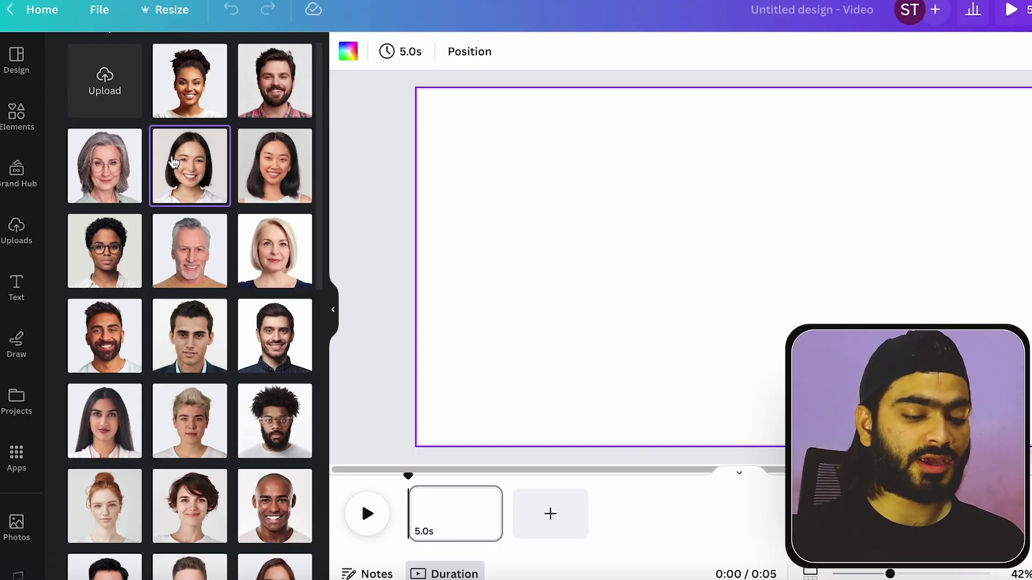
left_click(104, 83)
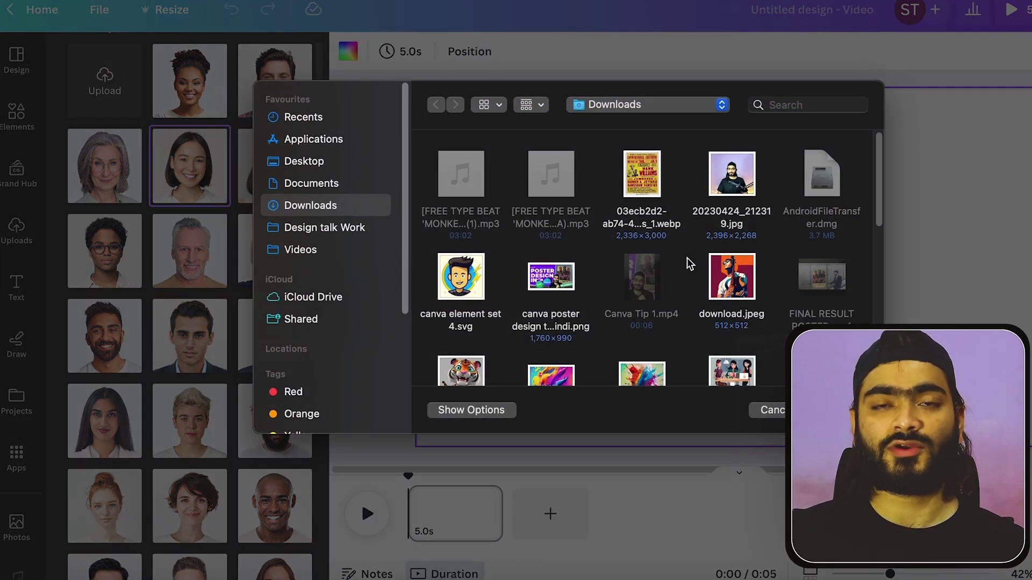
left_click(726, 192)
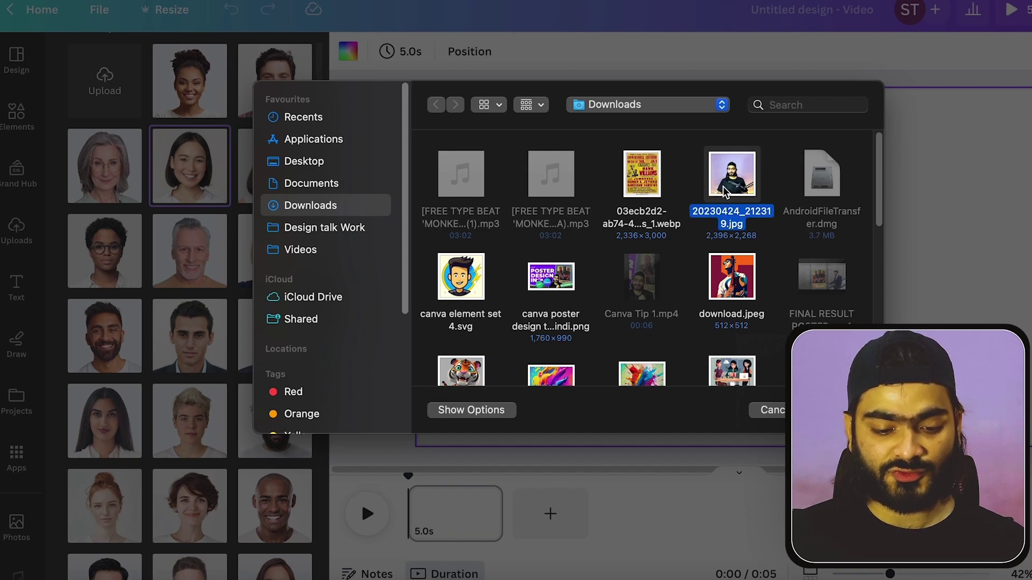
key("Return")
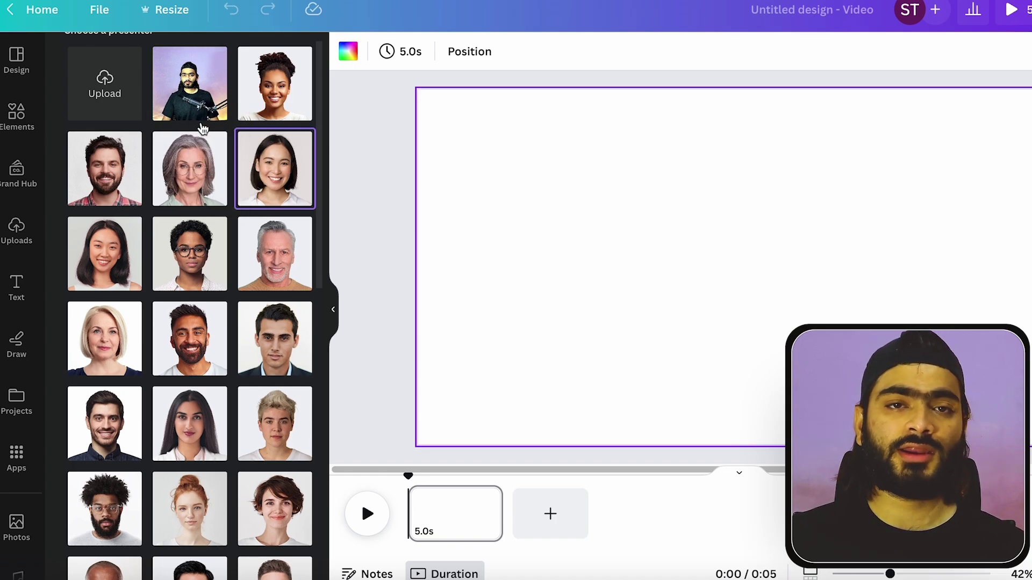
left_click(202, 121)
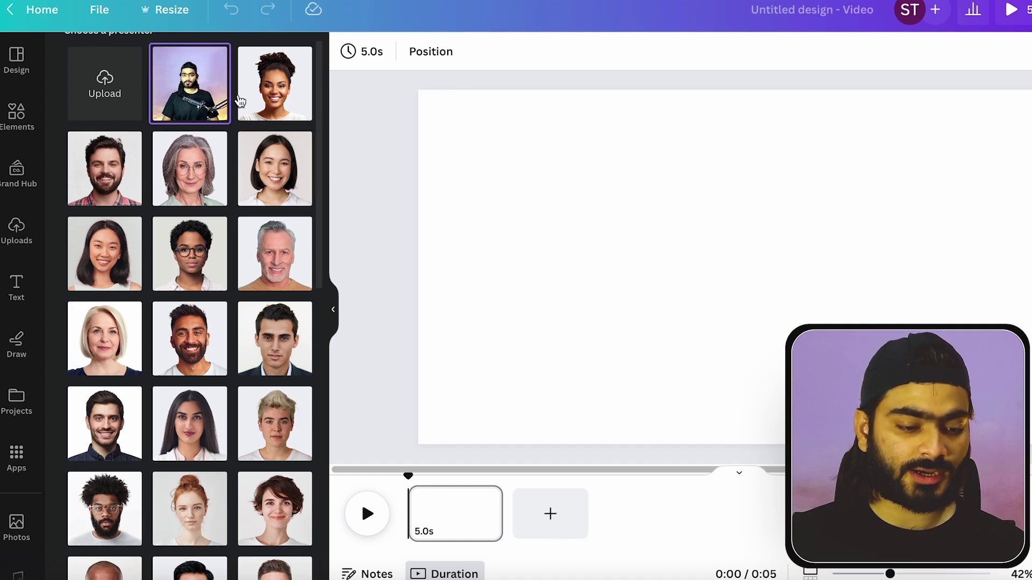
Select the existing 'Welcome, friend!!' script text.
scroll(228, 257, "down", 8)
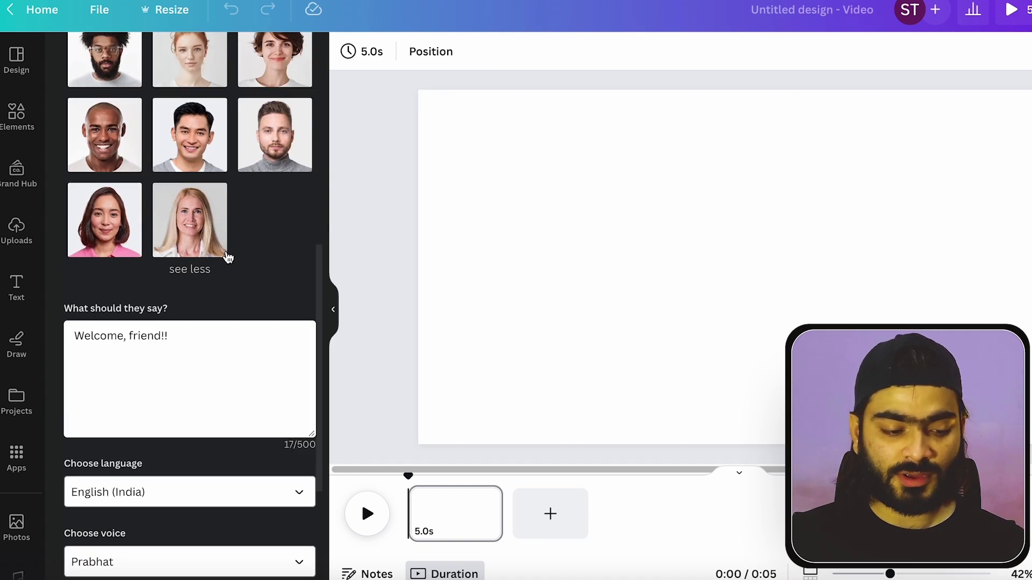
scroll(227, 257, "up", 9)
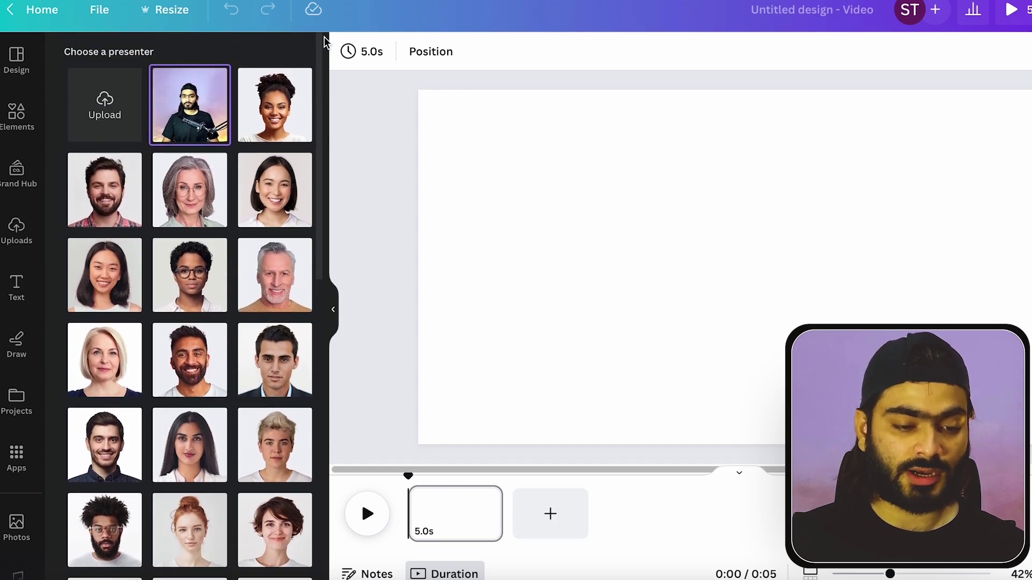
scroll(226, 266, "down", 8)
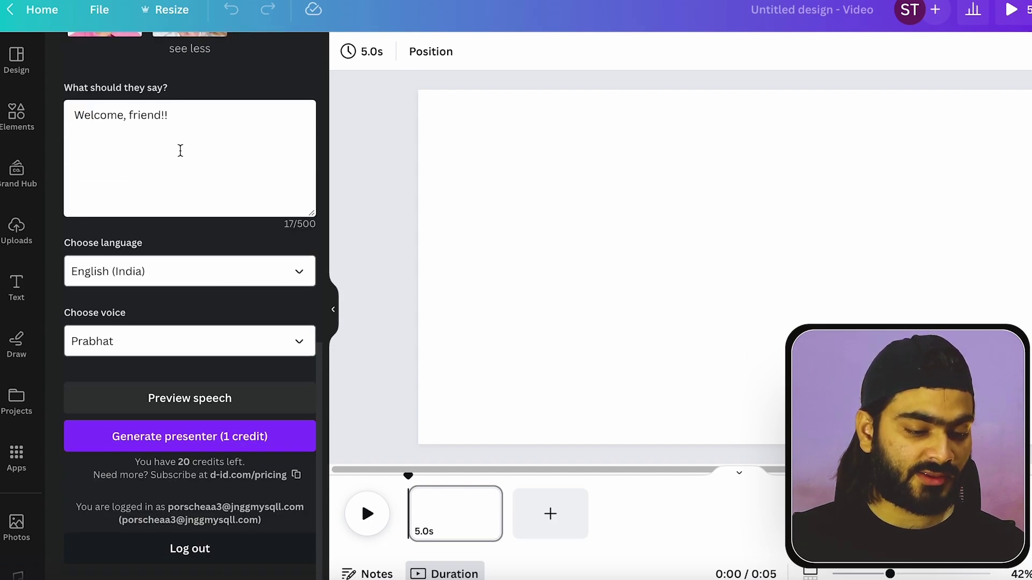
left_click_drag(73, 115, 178, 118)
Open the ChatGPT chat page in the browser.
left_click(178, 117)
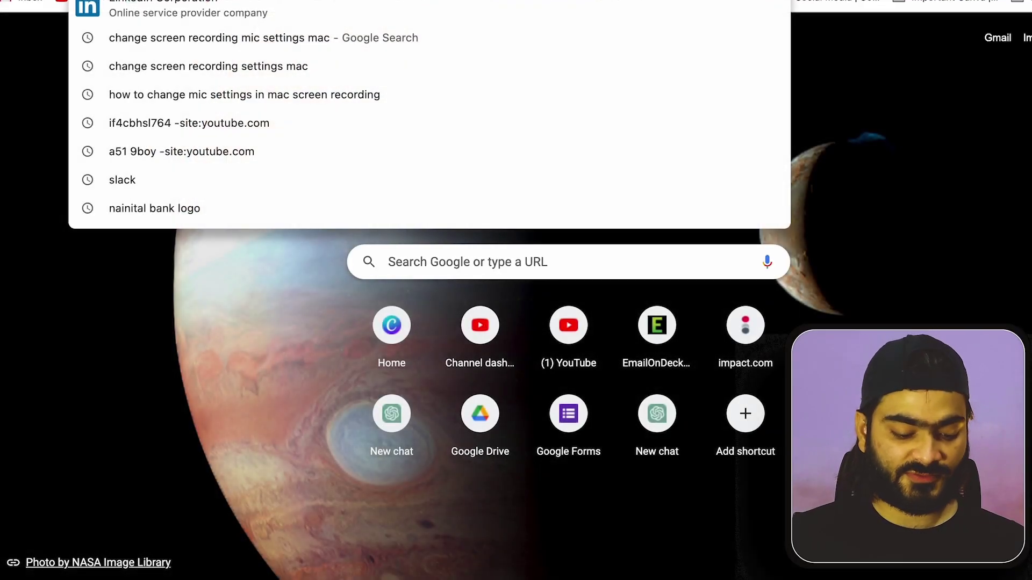
type("cha")
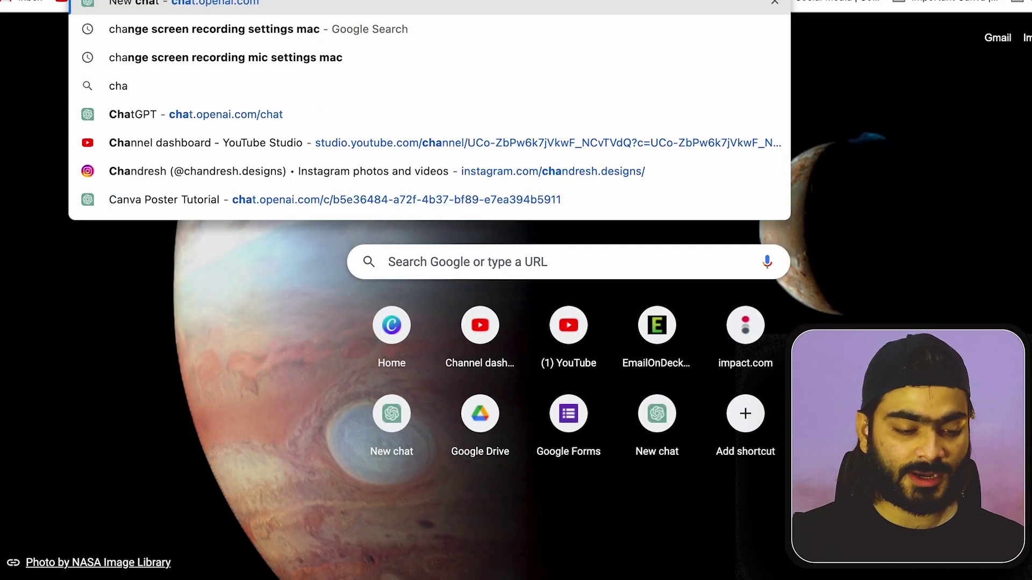
type("t.")
key("Return")
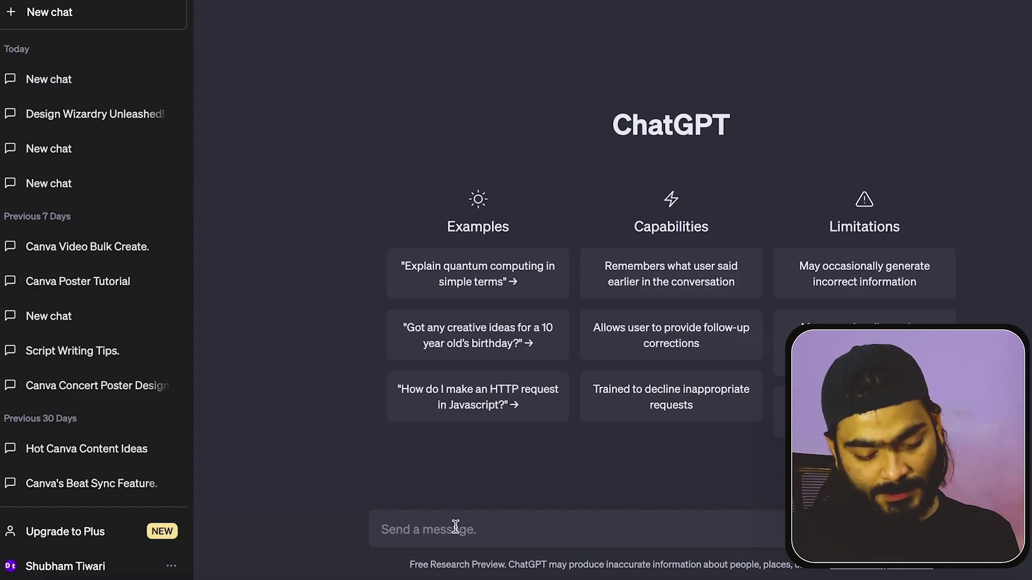
Ask ChatGPT for an intro script for a Canva-and-hacks YouTube channel and select the Host paragraph.
type("twrite")
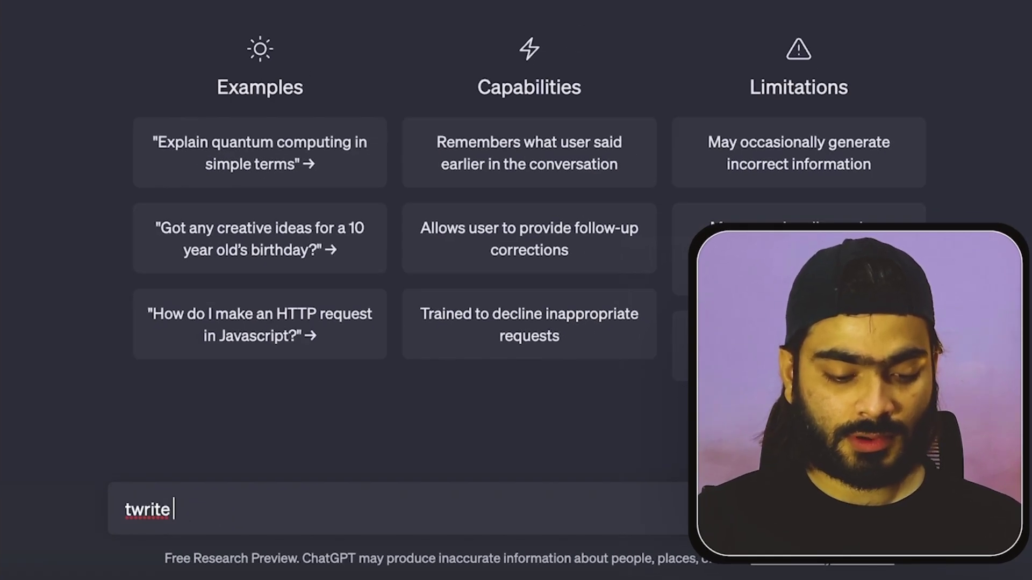
key("BackSpace")
type("write a ")
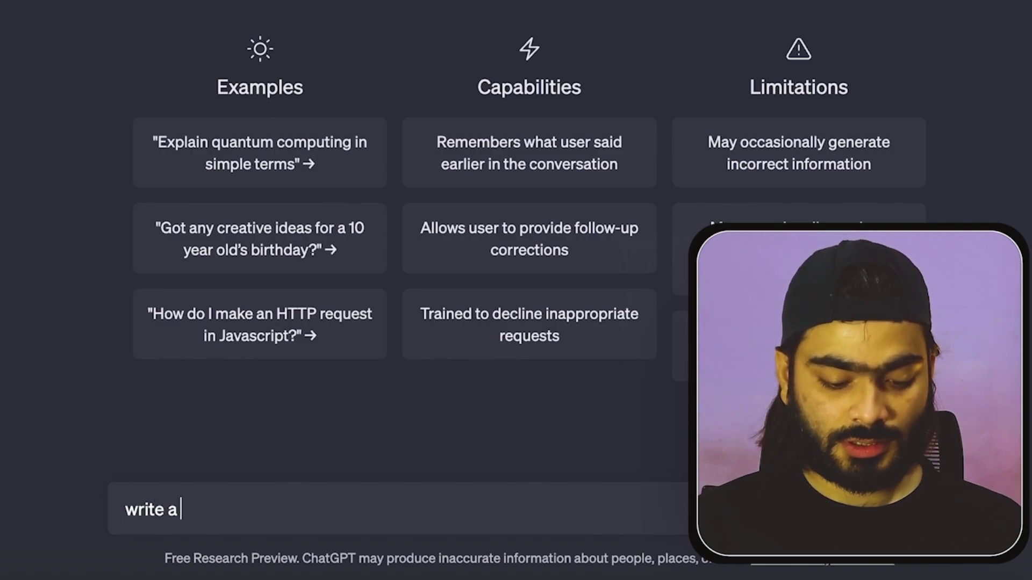
type("intro video script for my youtube ")
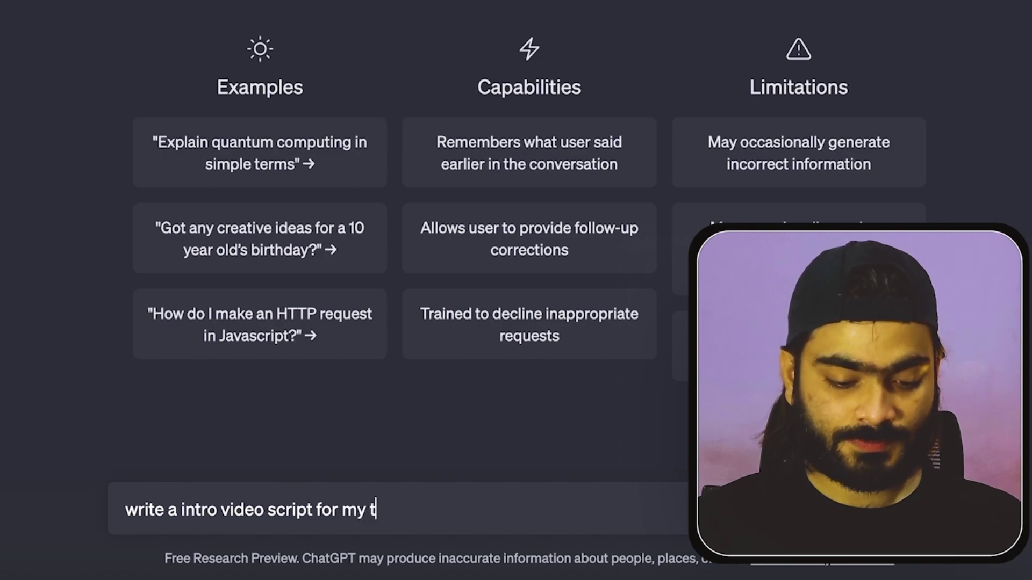
type("channe")
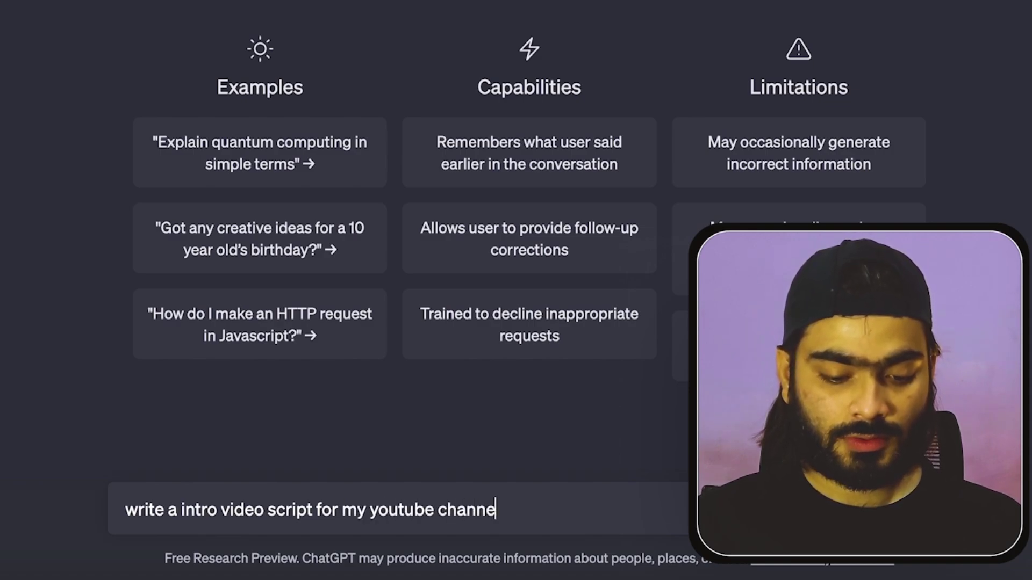
type("l which is all about canva ")
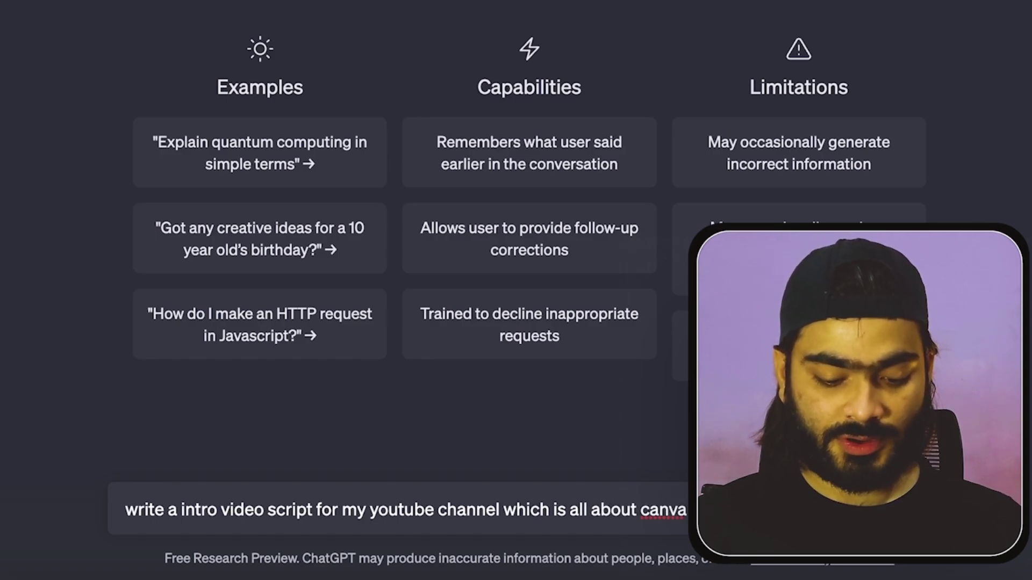
type("and hacks. so write a creative video script for me unde")
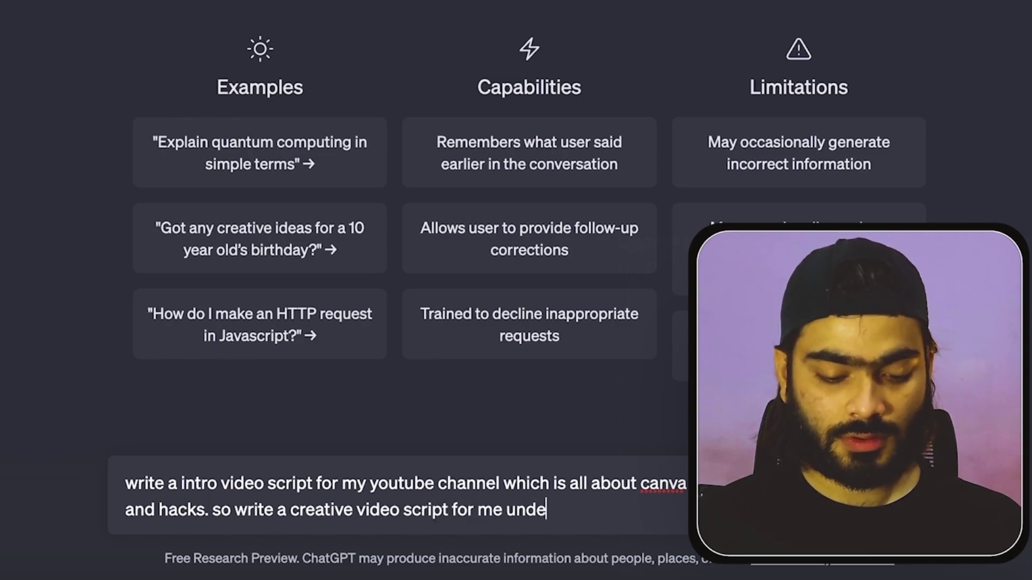
type("r 500 c")
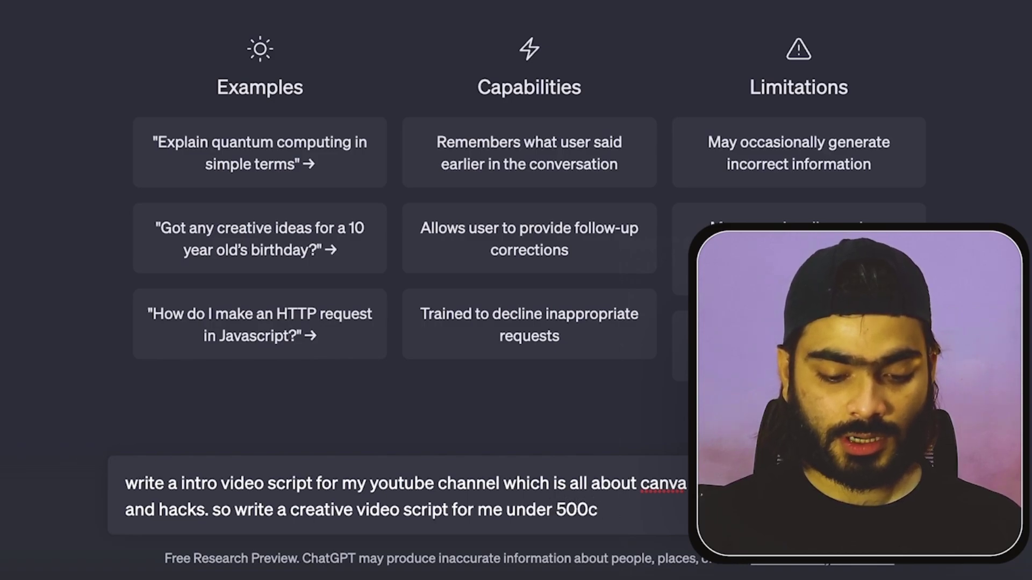
type("hacater")
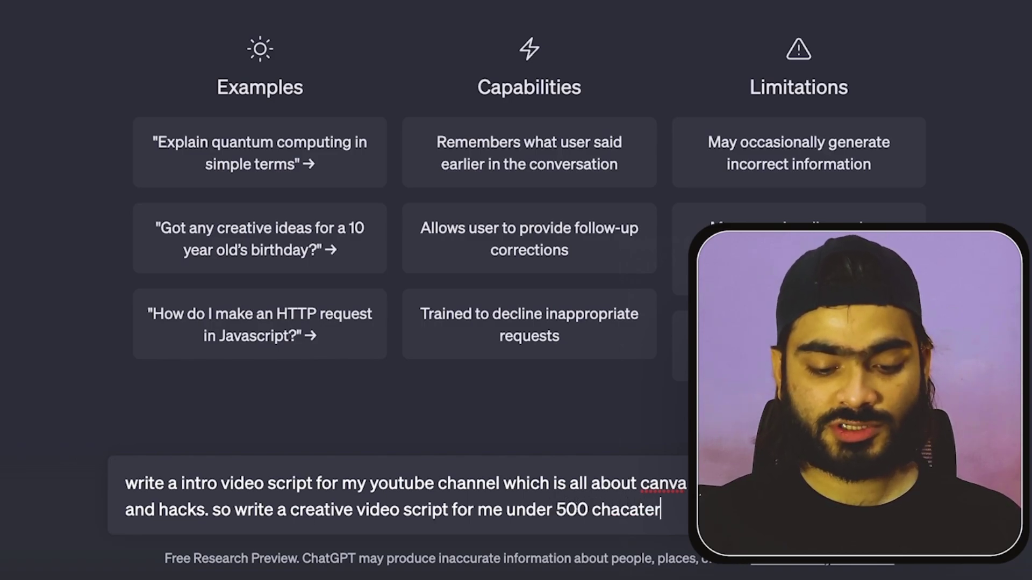
key("Return")
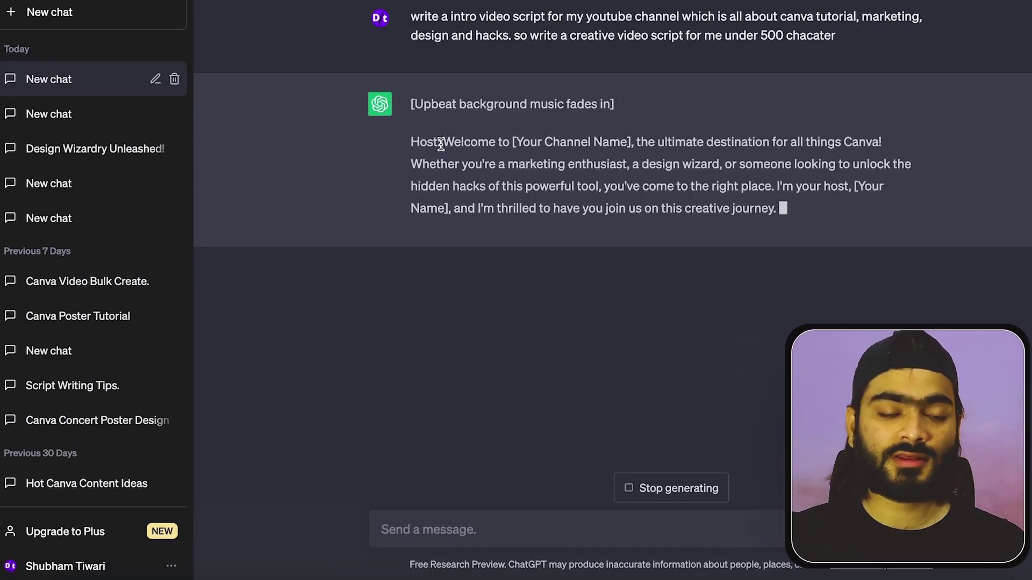
left_click_drag(443, 142, 777, 212)
key("ctrl+c")
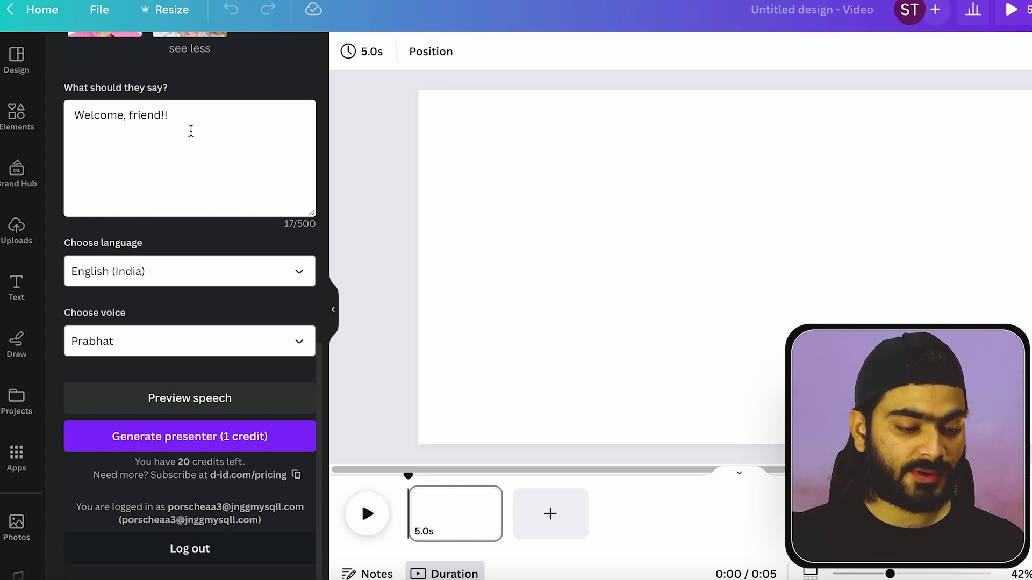
Paste the ChatGPT script over the placeholder speech and fill in the host's name.
left_click_drag(191, 131, 56, 104)
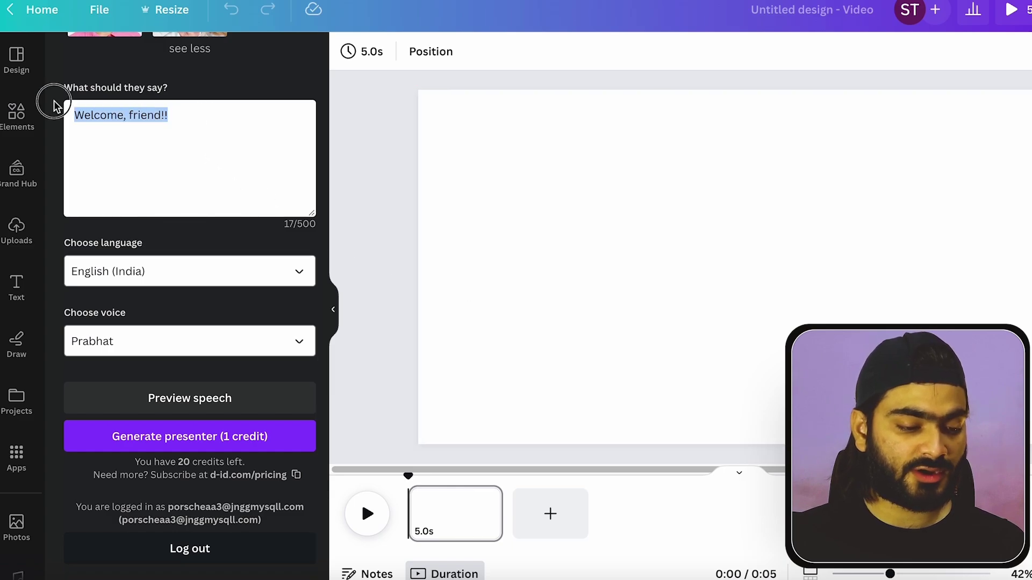
key("ctrl+v")
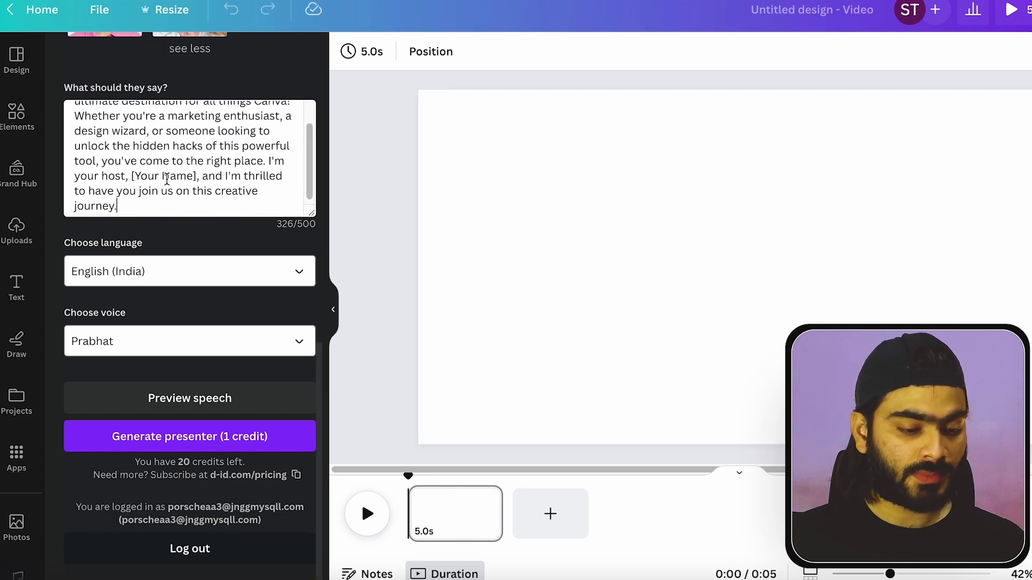
left_click_drag(196, 173, 132, 174)
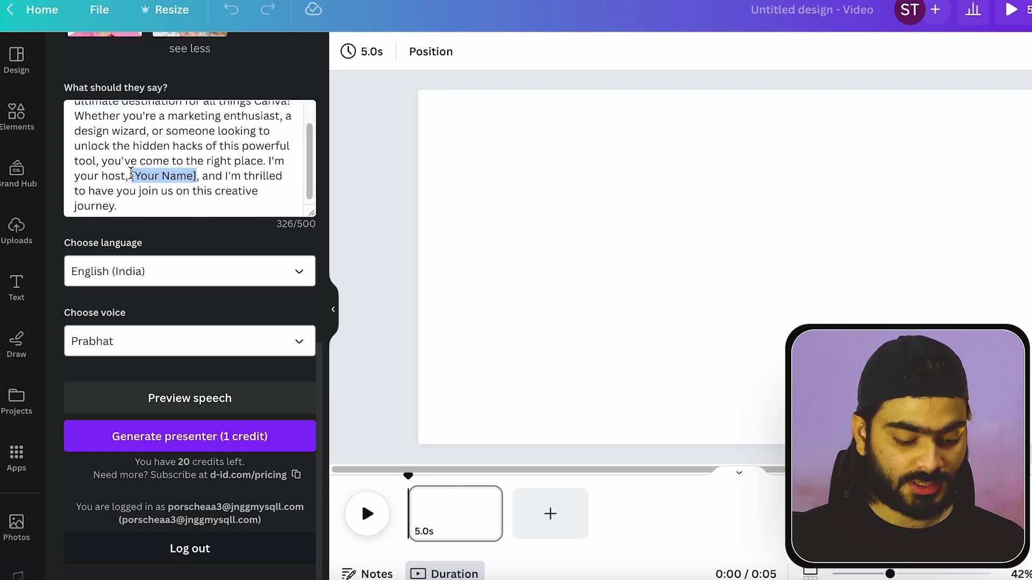
type("Shubham")
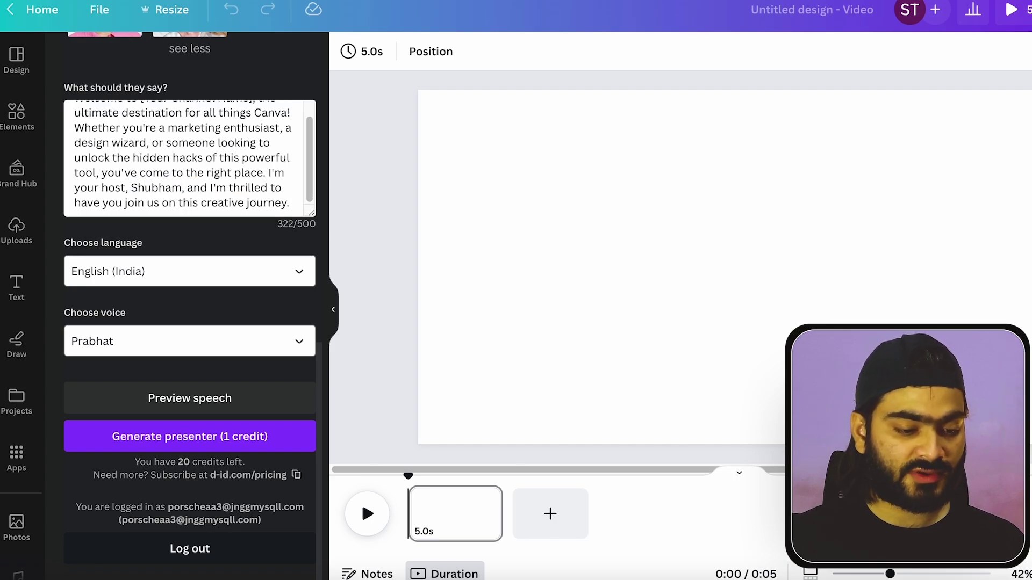
Replace [Your Channel Name] with 'Design talk'.
scroll(210, 160, "up", 1)
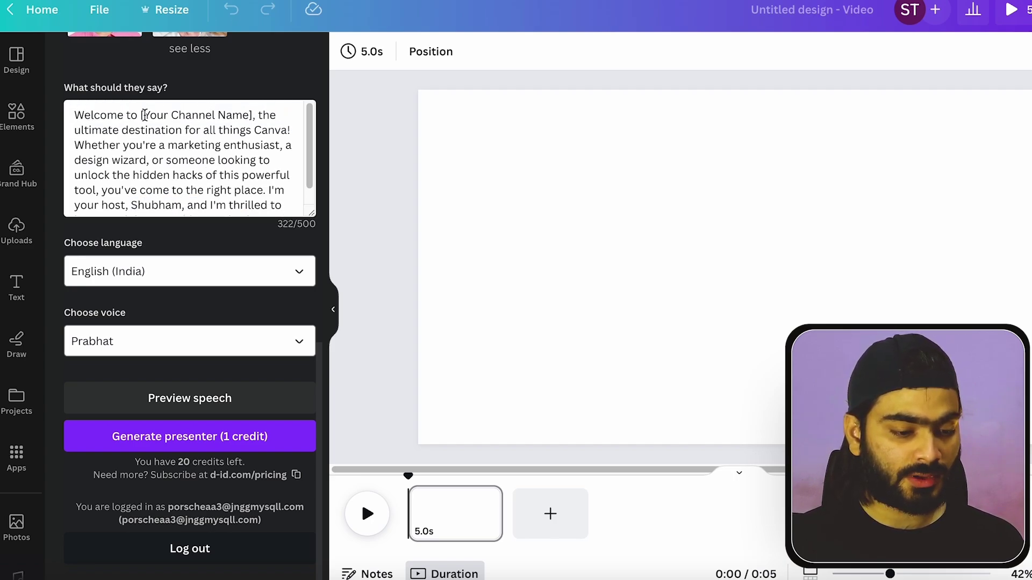
left_click_drag(163, 116, 251, 117)
type("Design ytalk")
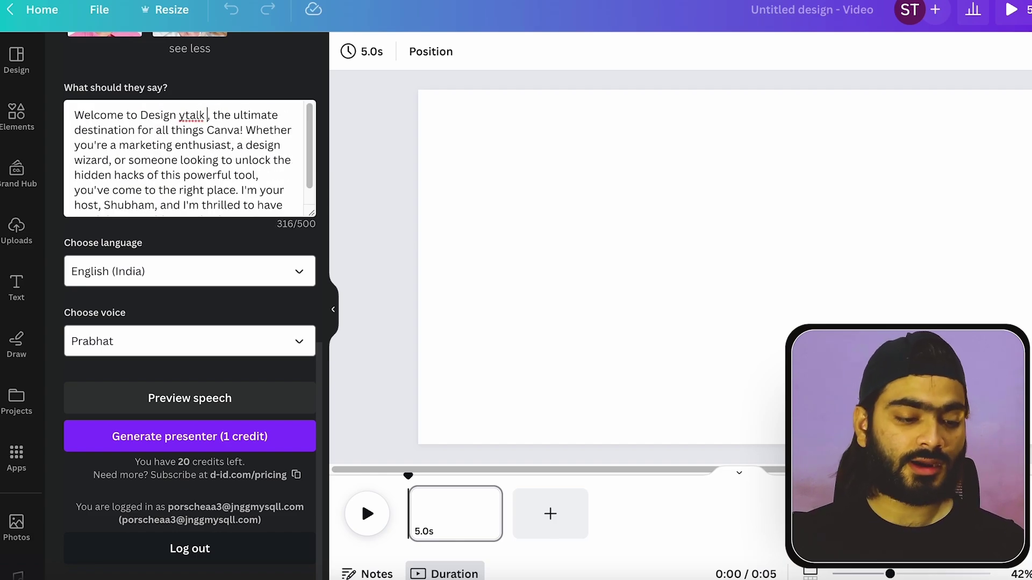
key("BackSpace")
scroll(253, 315, "up", 6)
scroll(242, 399, "down", 4)
scroll(242, 401, "up", 6)
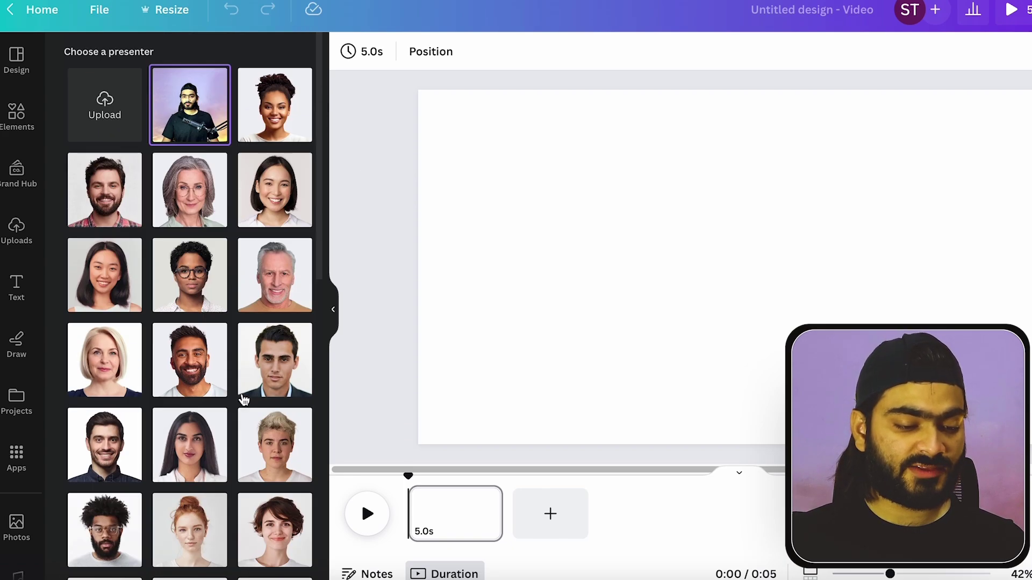
scroll(241, 398, "down", 8)
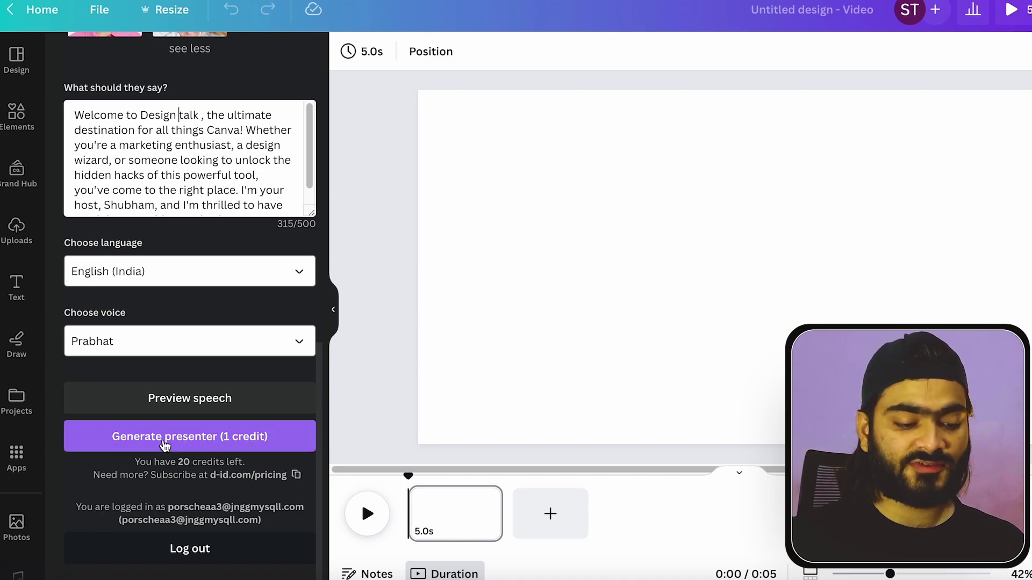
Generate the talking presenter for 1 credit and wait for the clip to land on the page.
left_click_drag(134, 466, 161, 458)
left_click(143, 466)
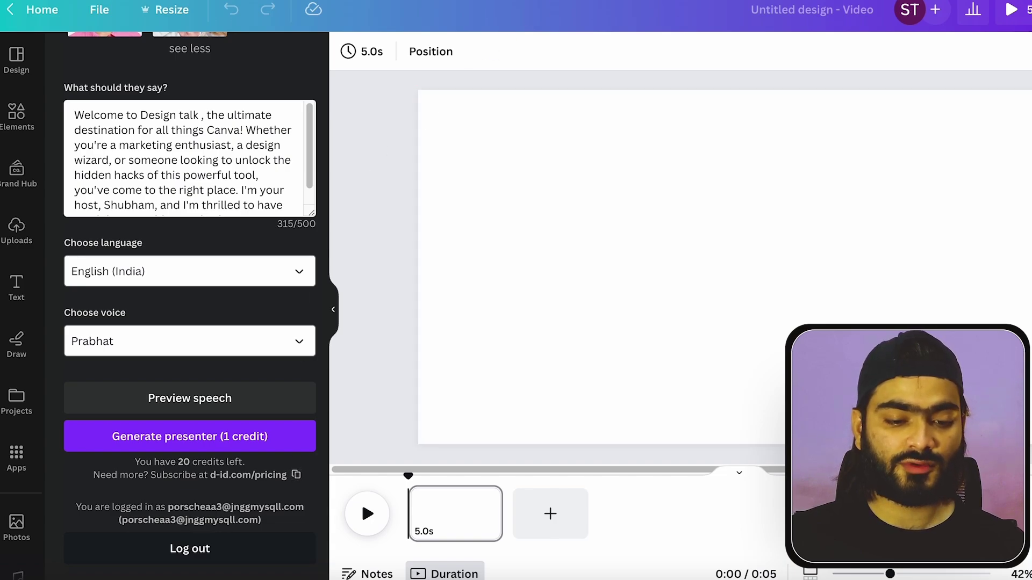
key("super+t")
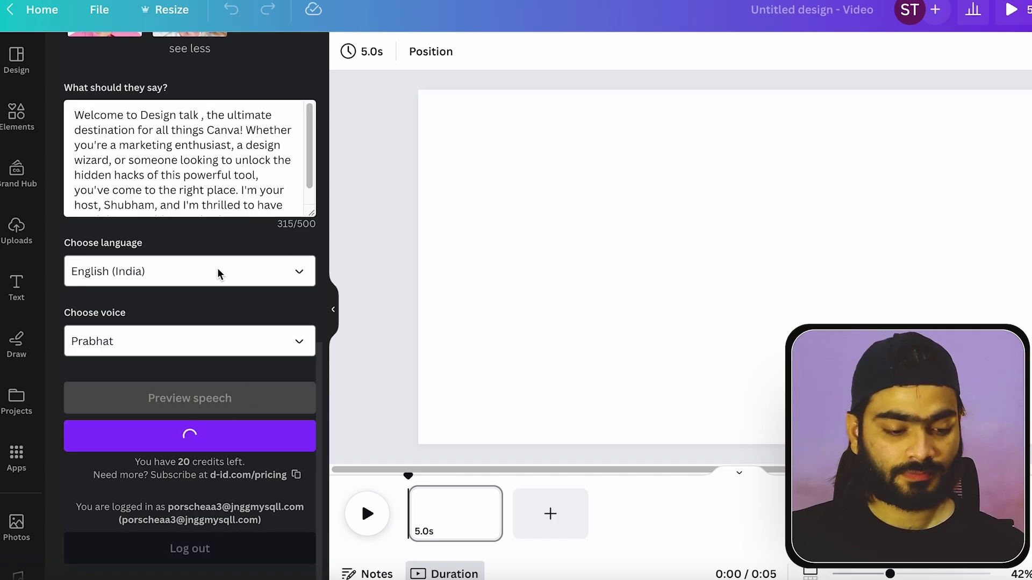
left_click_drag(306, 154, 306, 179)
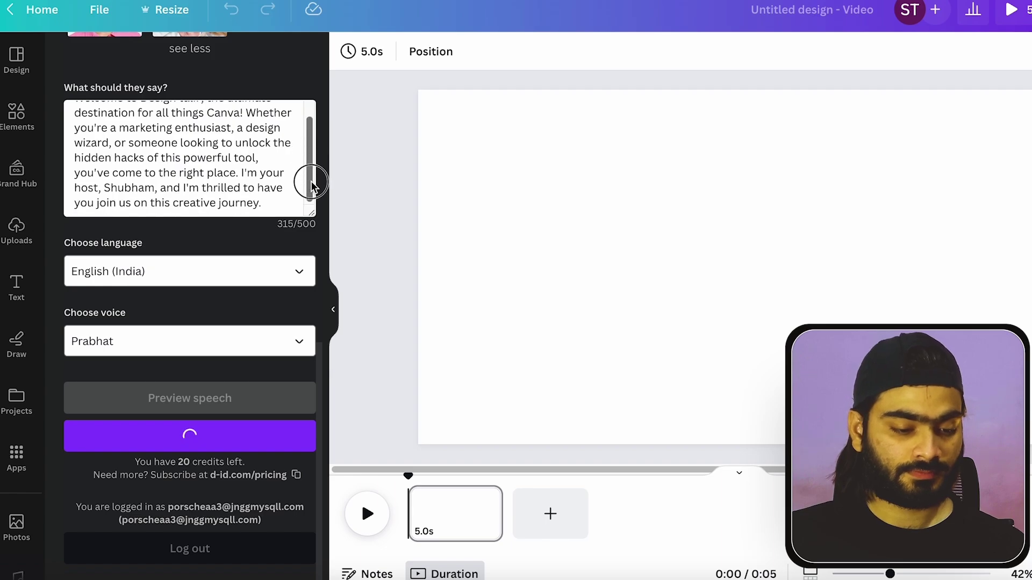
scroll(301, 258, "up", 8)
scroll(299, 257, "down", 8)
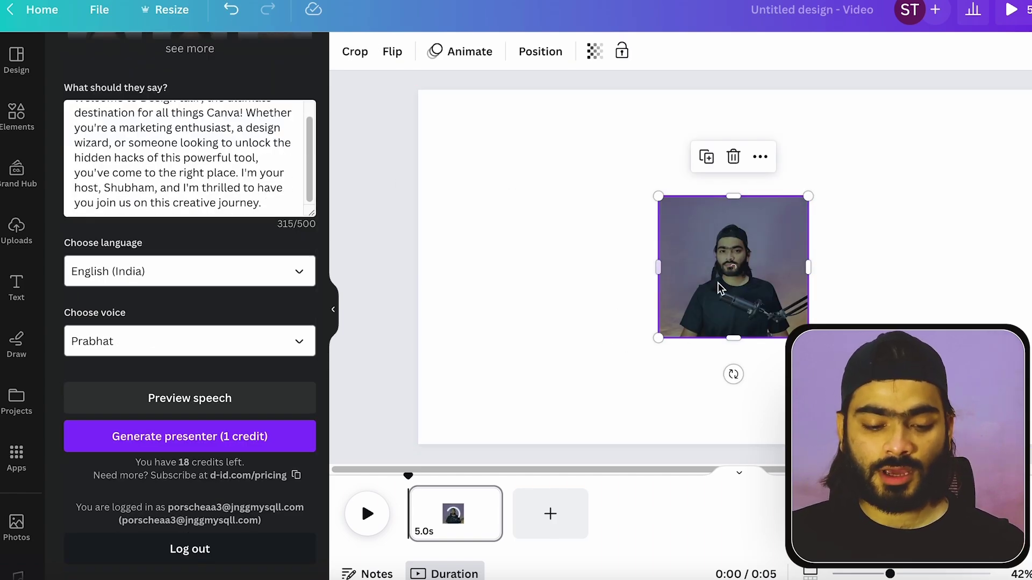
Move the presenter clip up-left, enlarge it, and list the uploaded videos.
left_click_drag(713, 245, 646, 162)
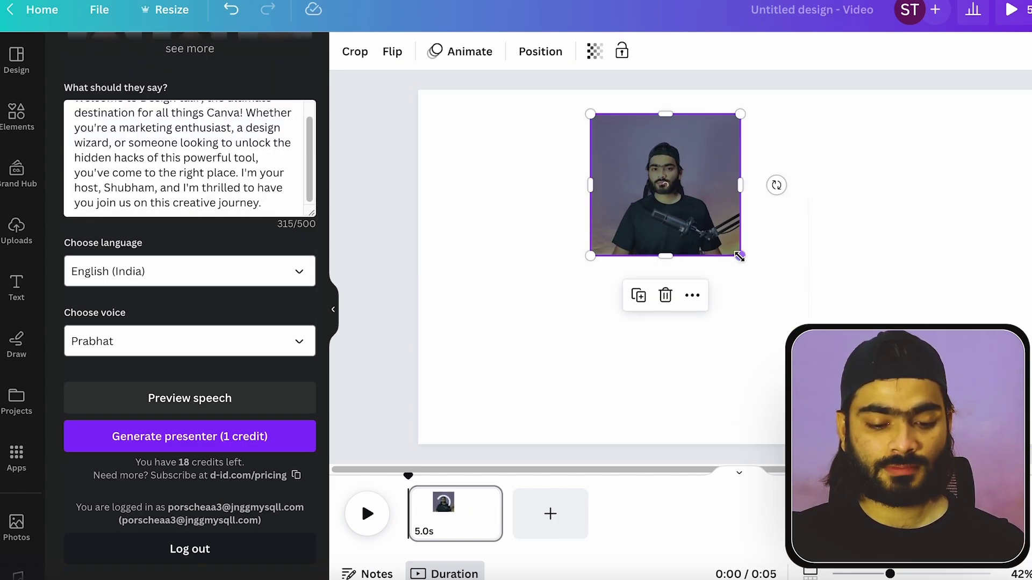
left_click_drag(758, 270, 896, 401)
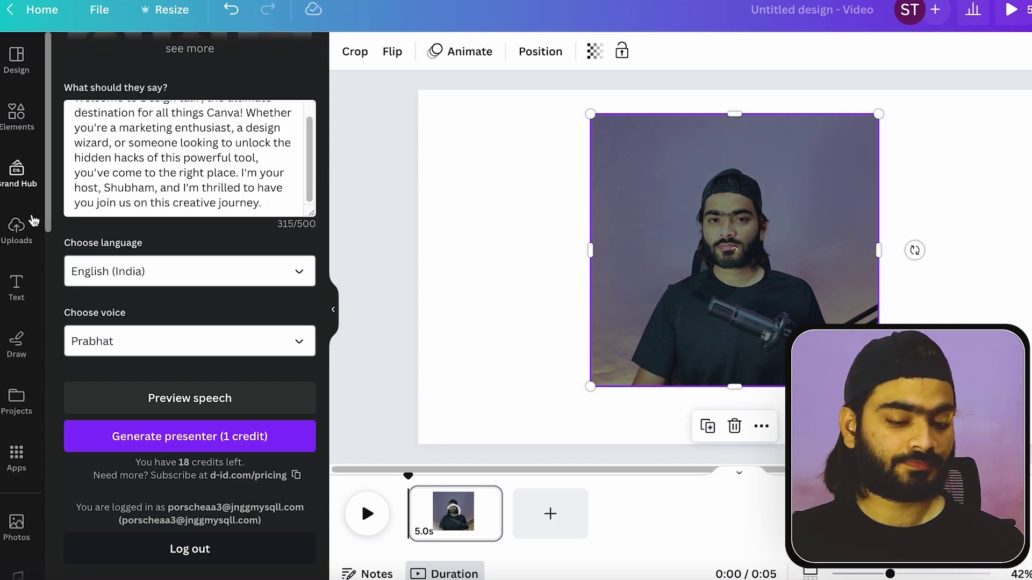
left_click(17, 230)
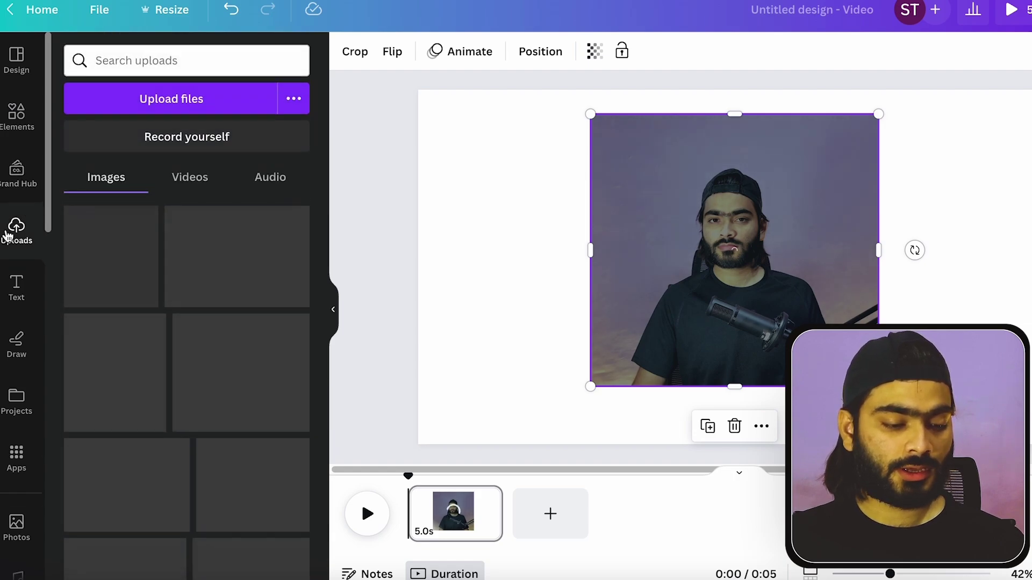
left_click(176, 181)
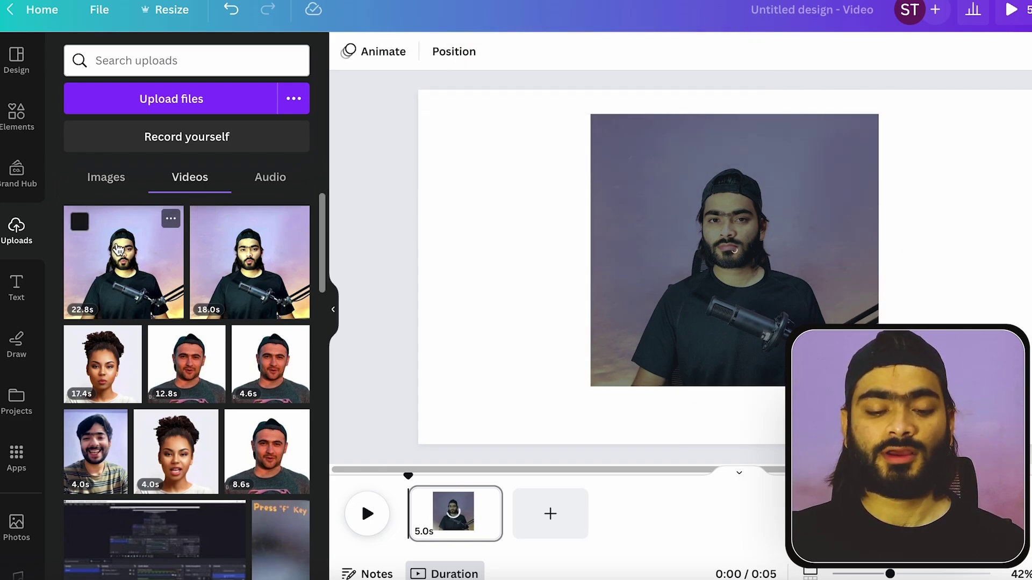
Replace the page's video with the 22.8s presenter clip from Uploads and select it.
left_click_drag(118, 248, 599, 256)
left_click(539, 271)
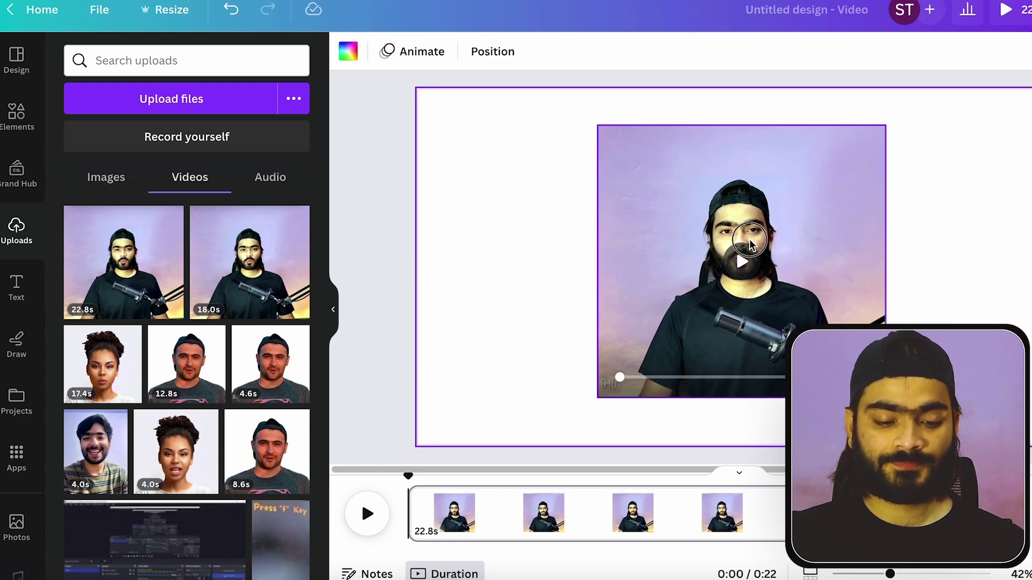